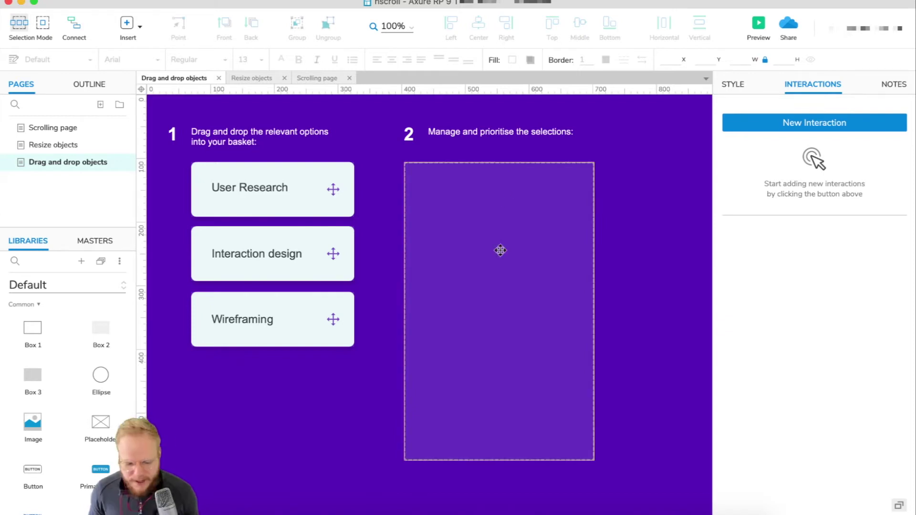
Step: Check the card and basket widget names, then preview the prototype by dropping User Research into the basket
left_click(309, 241)
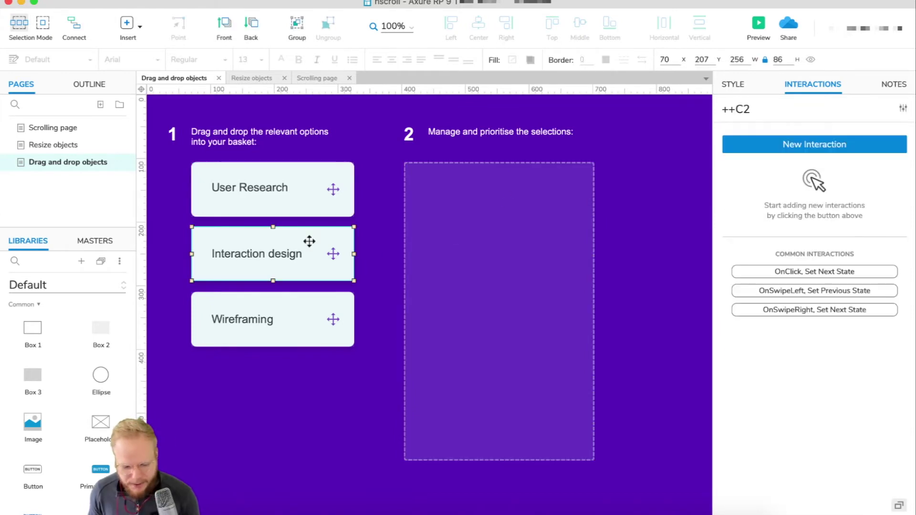
left_click(316, 313)
left_click(552, 245)
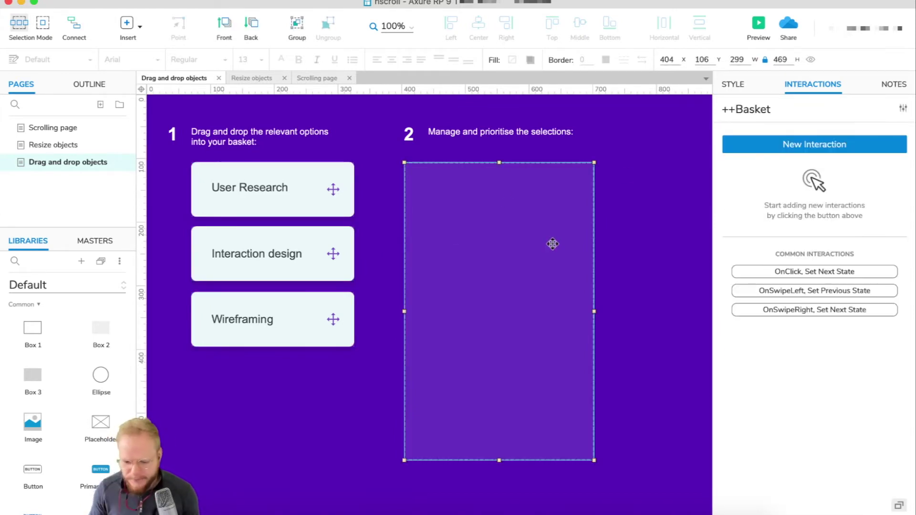
left_click(758, 22)
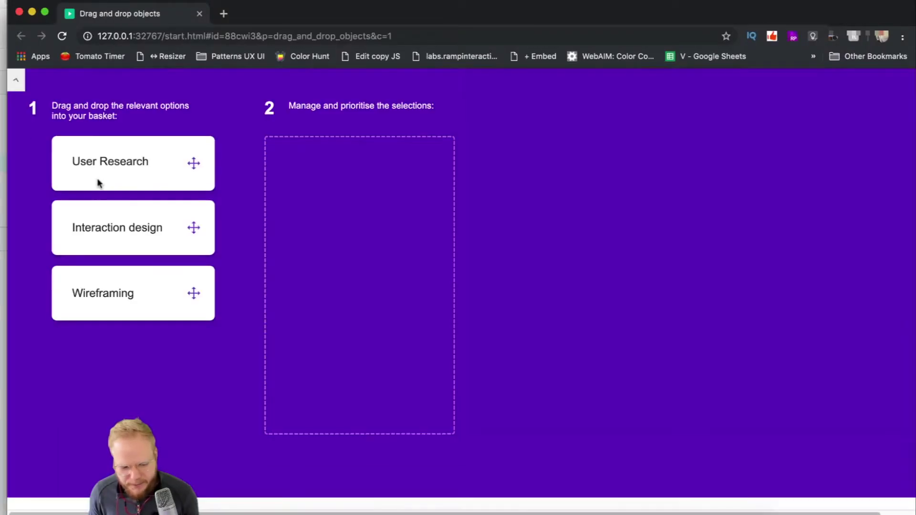
left_click_drag(123, 162, 336, 195)
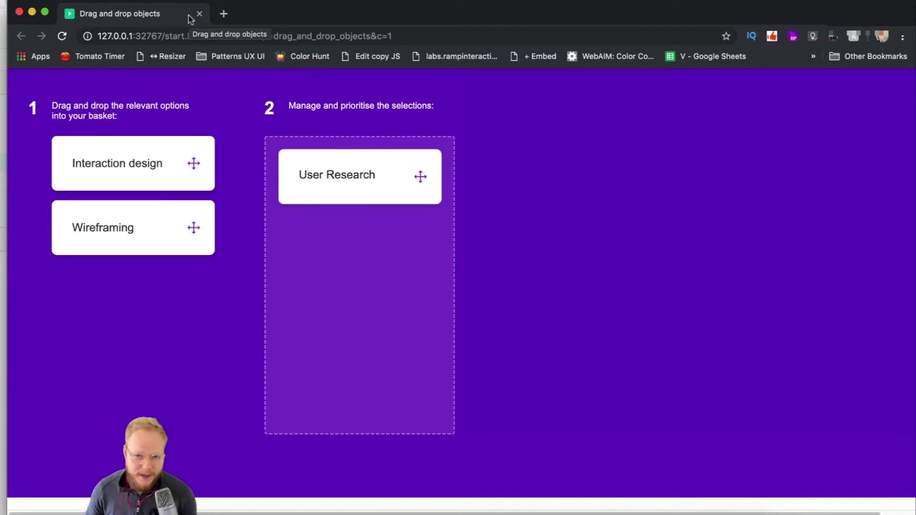
left_click(199, 14)
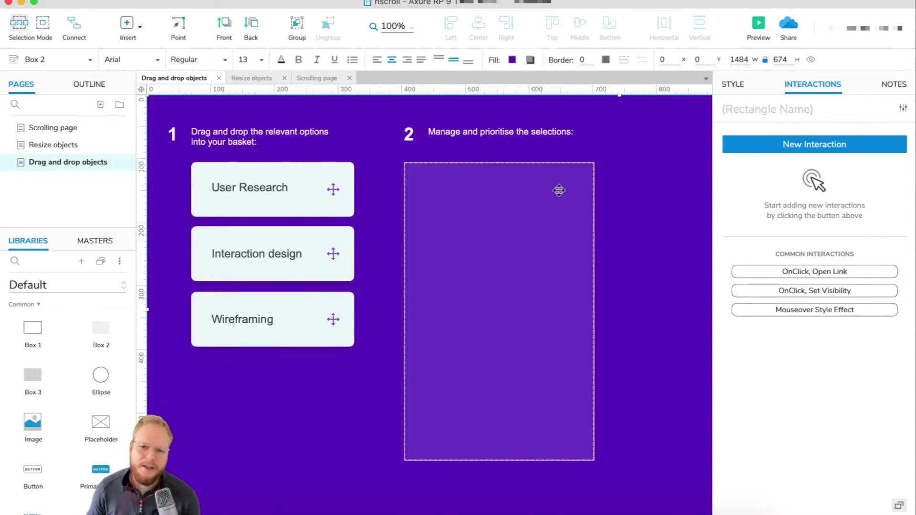
Step: Start publishing and review the Notes, Interactions and Fonts options before collapsing the settings
left_click(788, 25)
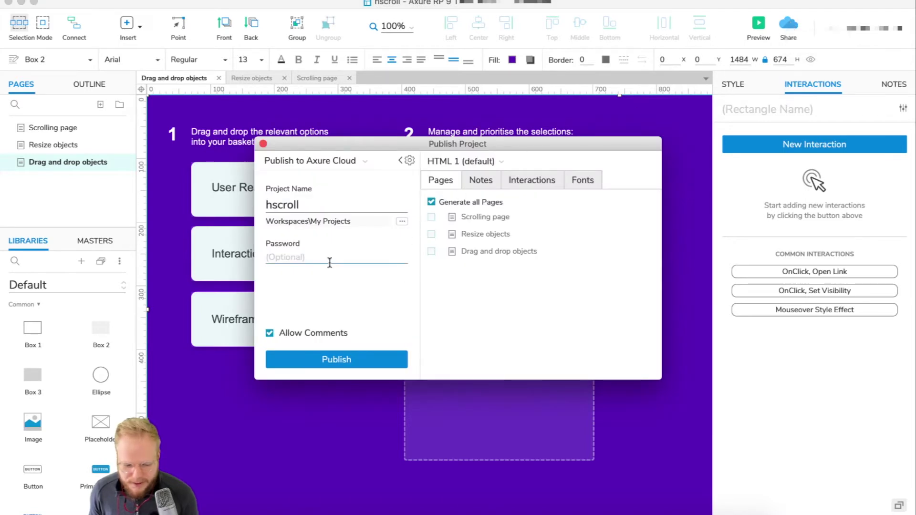
left_click(478, 185)
left_click(524, 180)
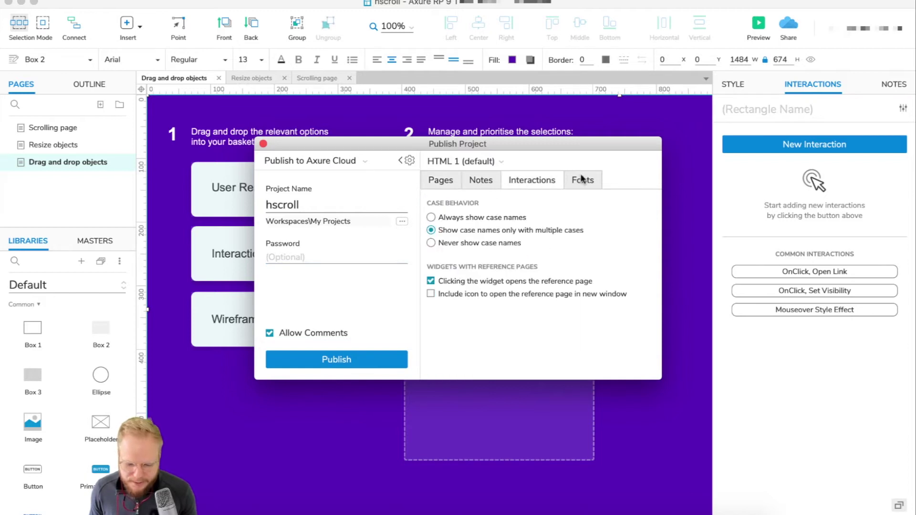
left_click(583, 179)
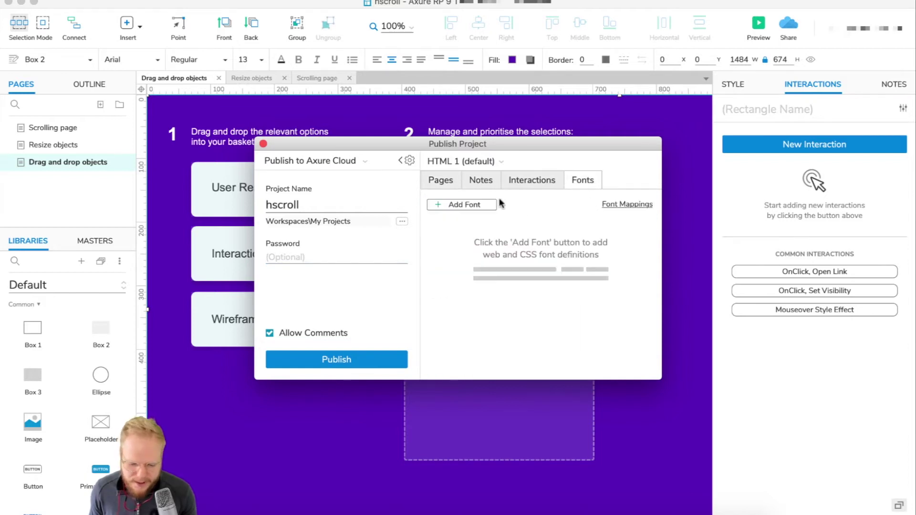
left_click(440, 179)
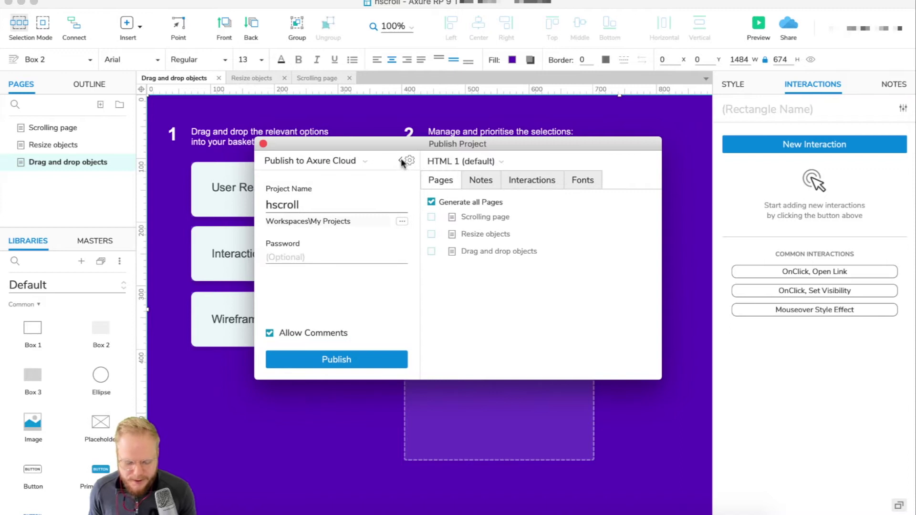
left_click(401, 160)
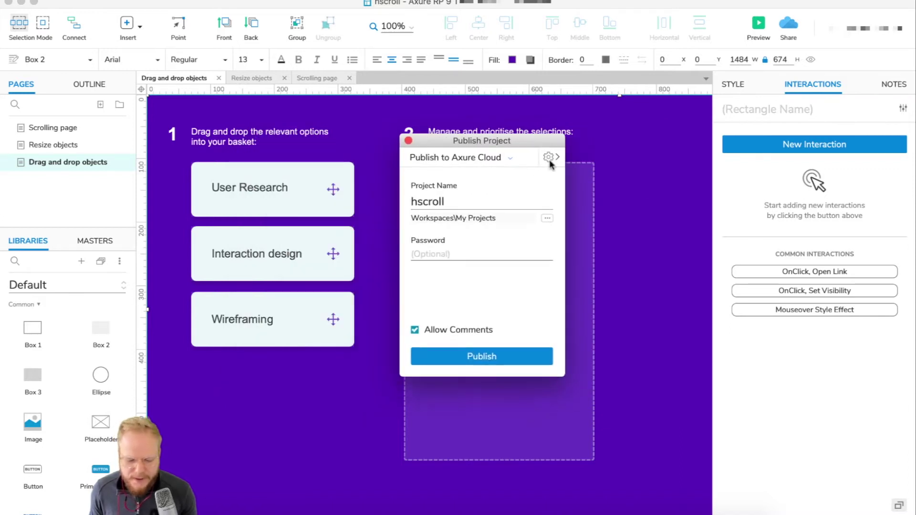
Step: Rename the project to 'Draganddrop-forDev' and publish it to Axure Cloud
left_click_drag(455, 200, 395, 202)
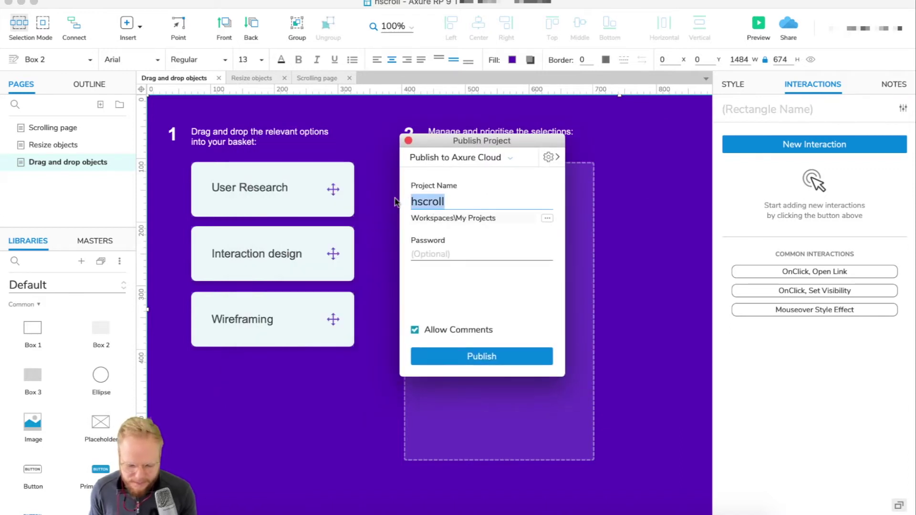
type("Dragand")
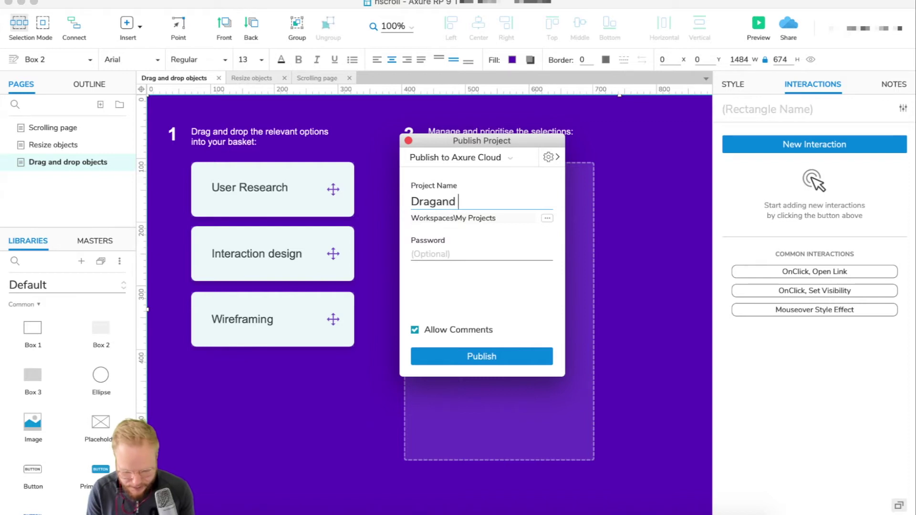
type("dropfo")
key("BackSpace")
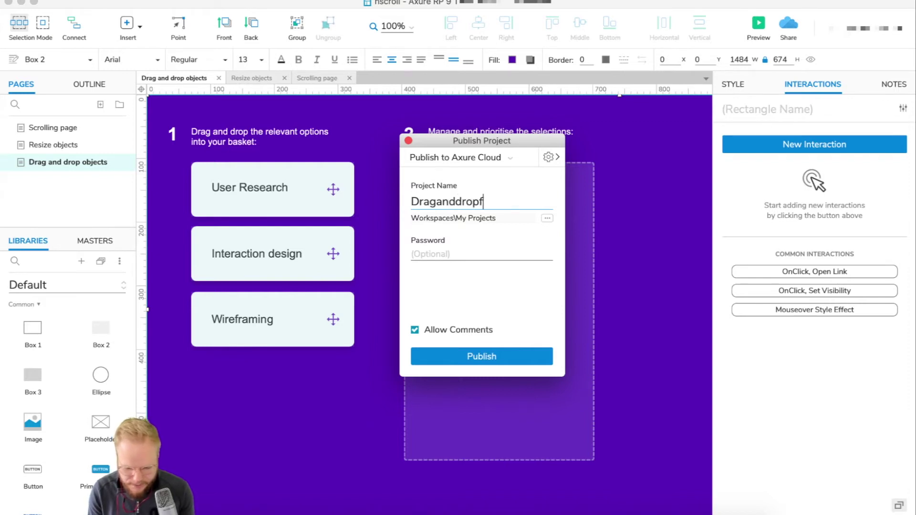
type("forDev")
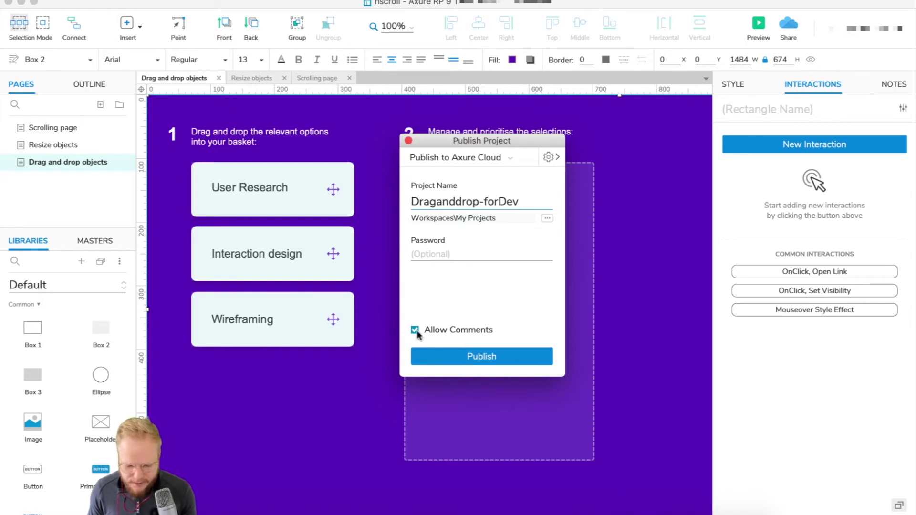
left_click(491, 362)
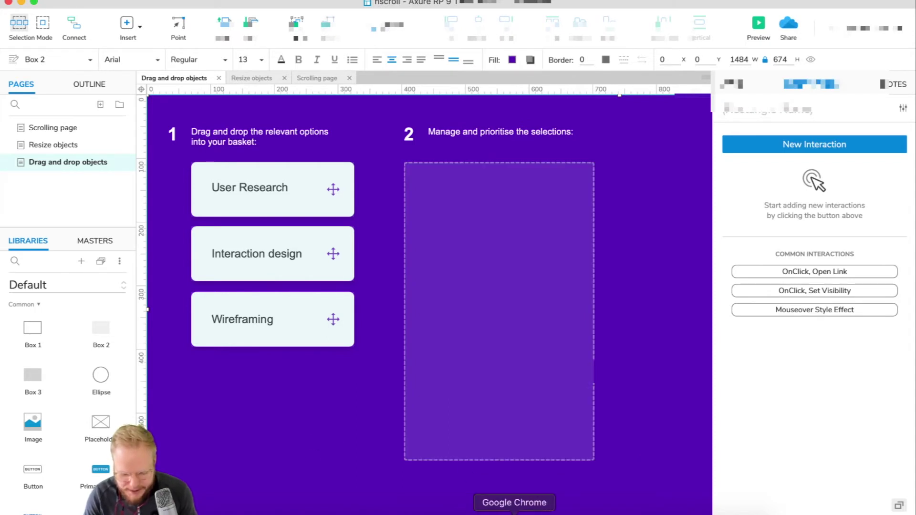
Step: In Chrome, switch from Axure Share to the new Axure Cloud My Projects page
left_click(514, 513)
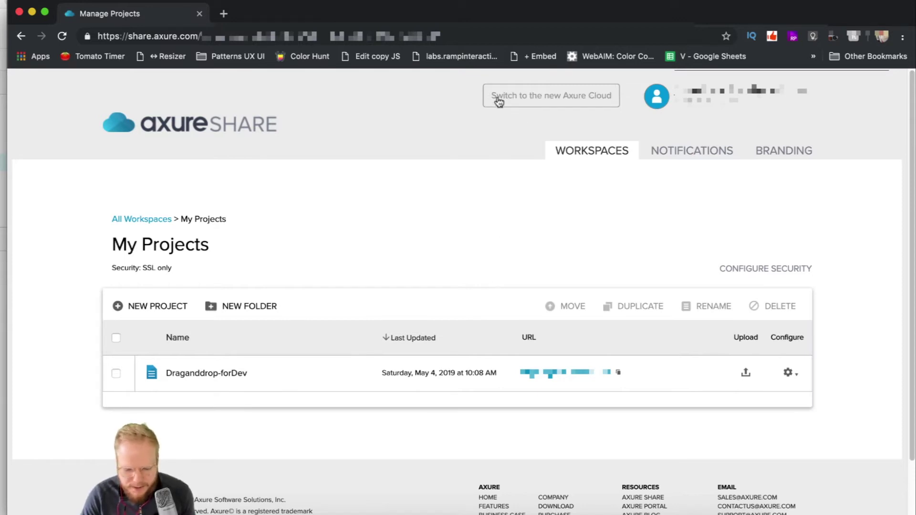
left_click(546, 97)
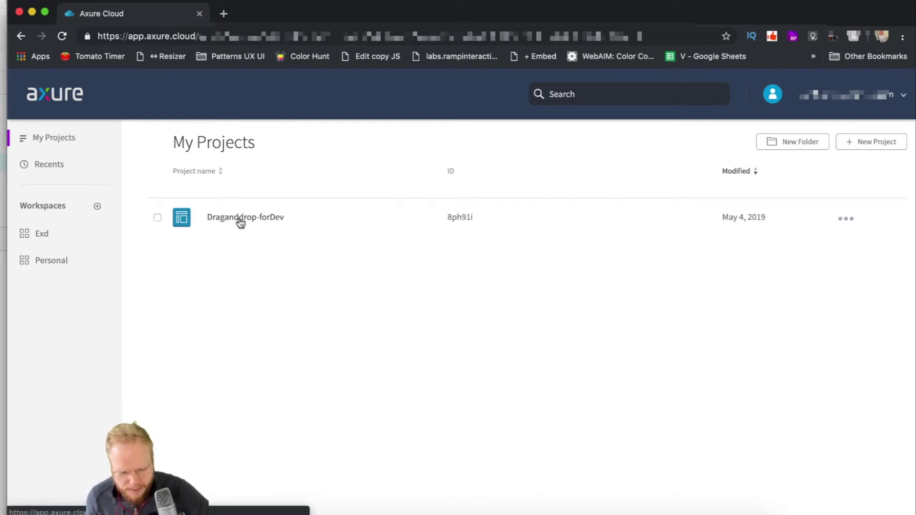
Step: Open Draganddrop-forDev and inspect its Drag and drop objects page
left_click(239, 219)
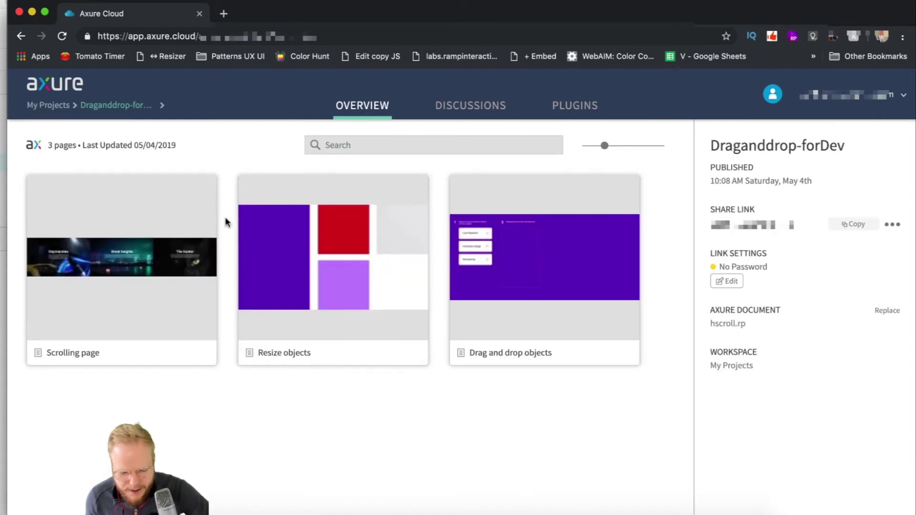
mouse_move(310, 240)
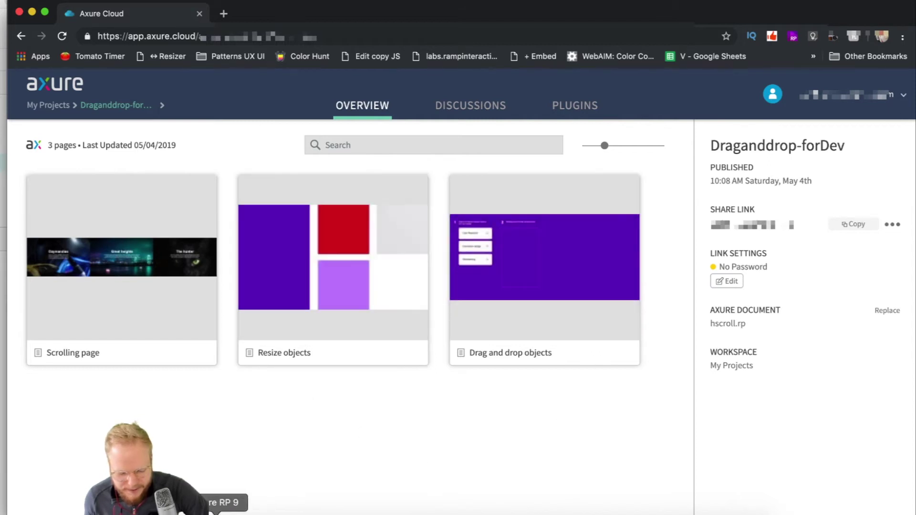
left_click(216, 511)
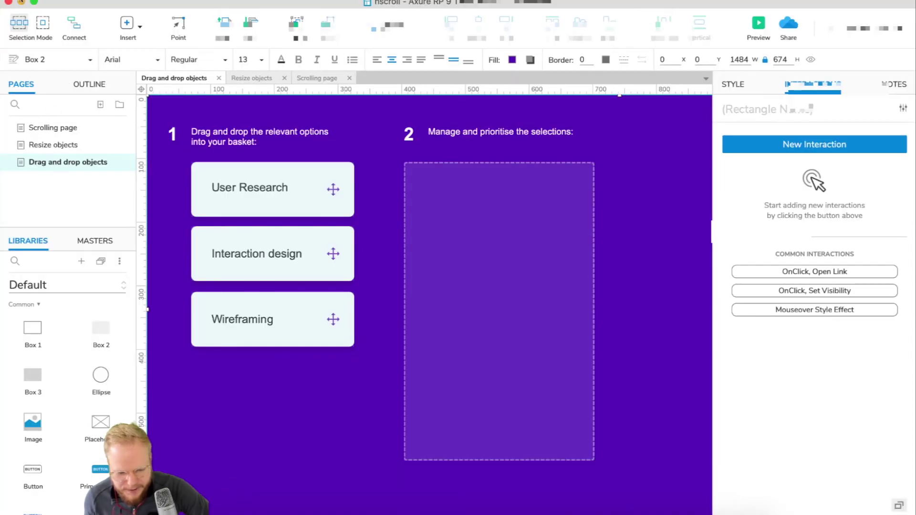
left_click(21, 2)
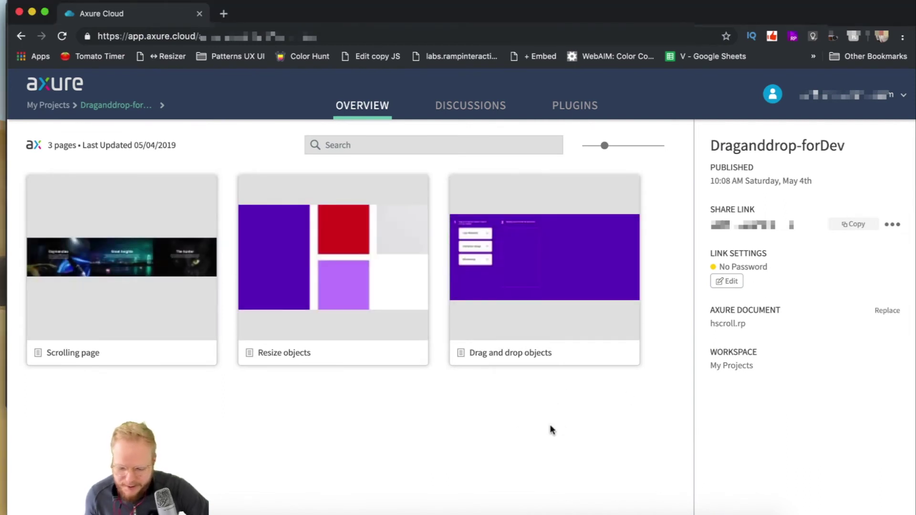
mouse_move(496, 287)
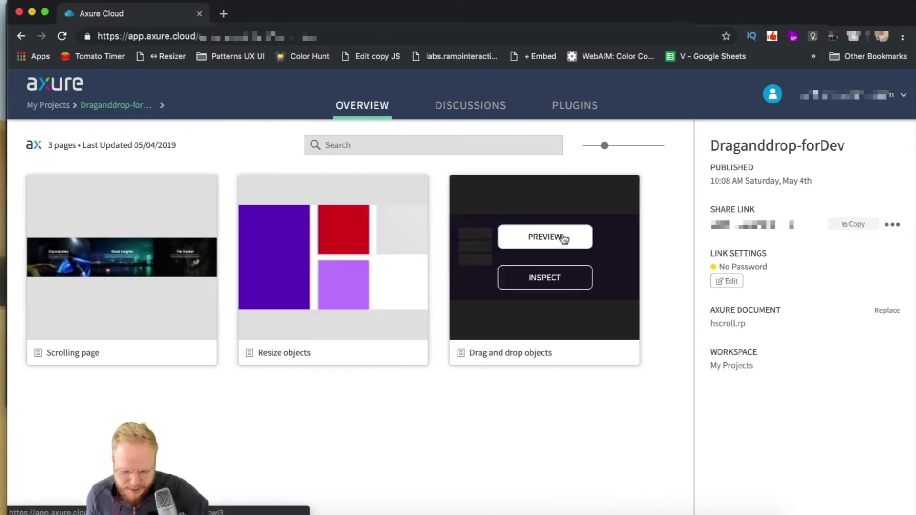
left_click(544, 286)
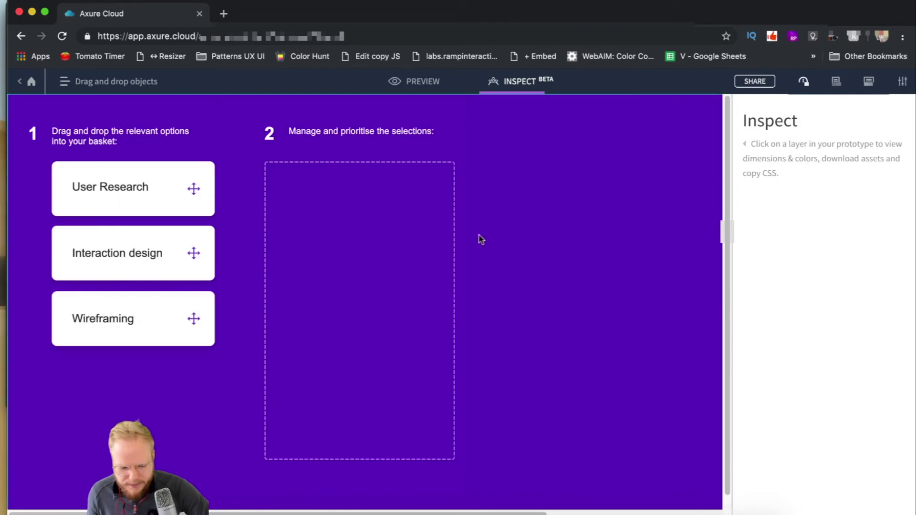
Step: Inspect the basket, heading, User Research card, label, move icon, step 1 heading and purple background
left_click(390, 171)
left_click(368, 138)
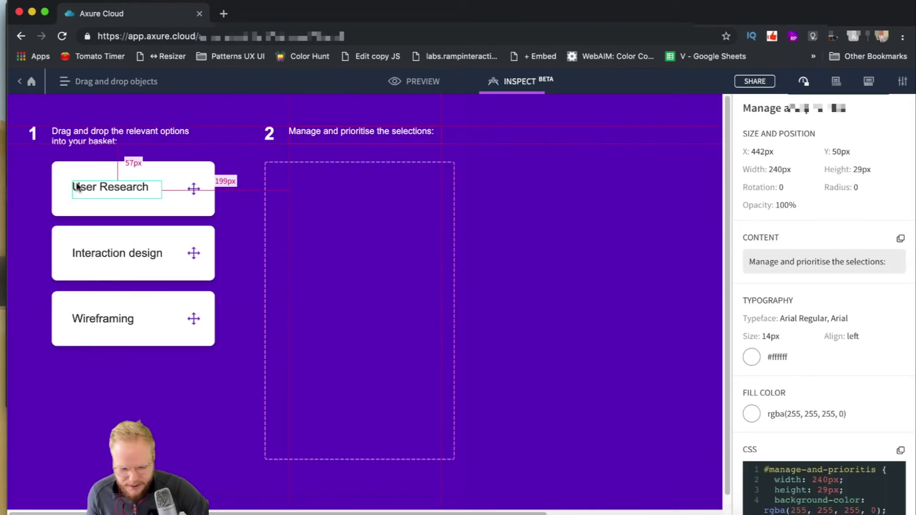
left_click(148, 192)
left_click(194, 188)
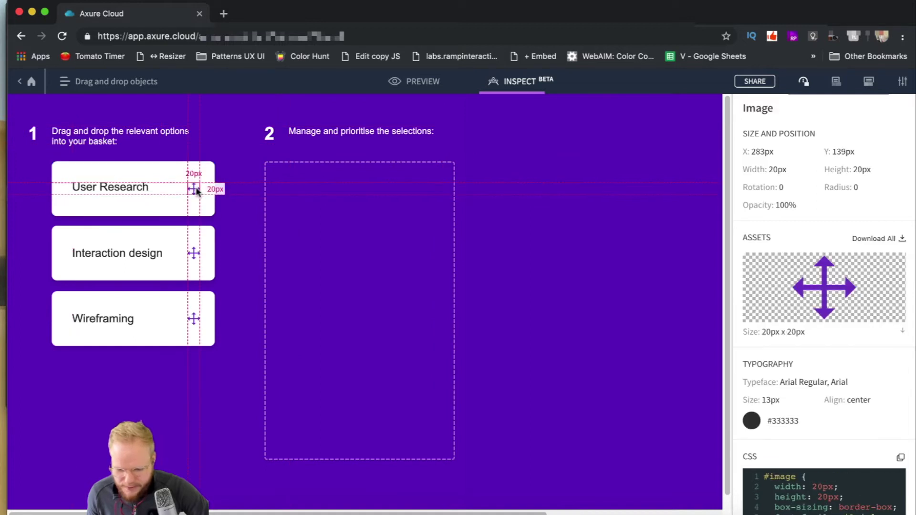
scroll(806, 362, "down", 3)
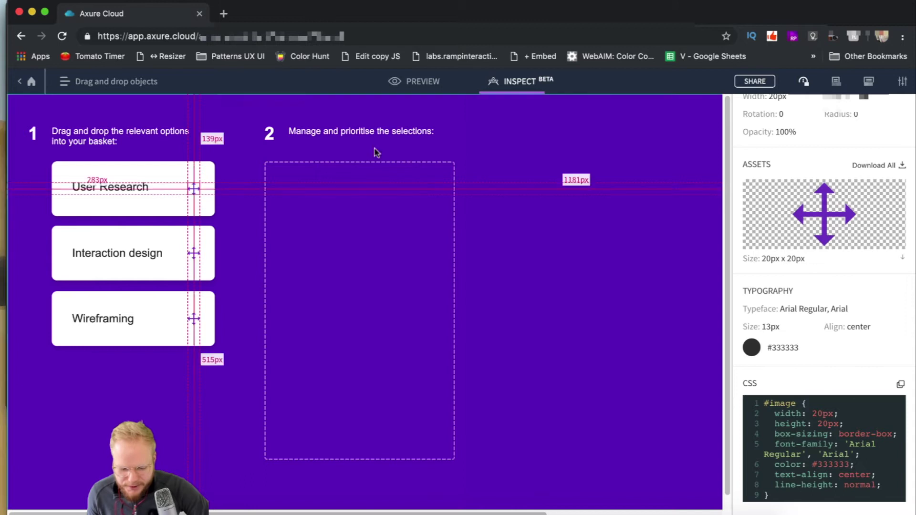
left_click(134, 187)
left_click(128, 175)
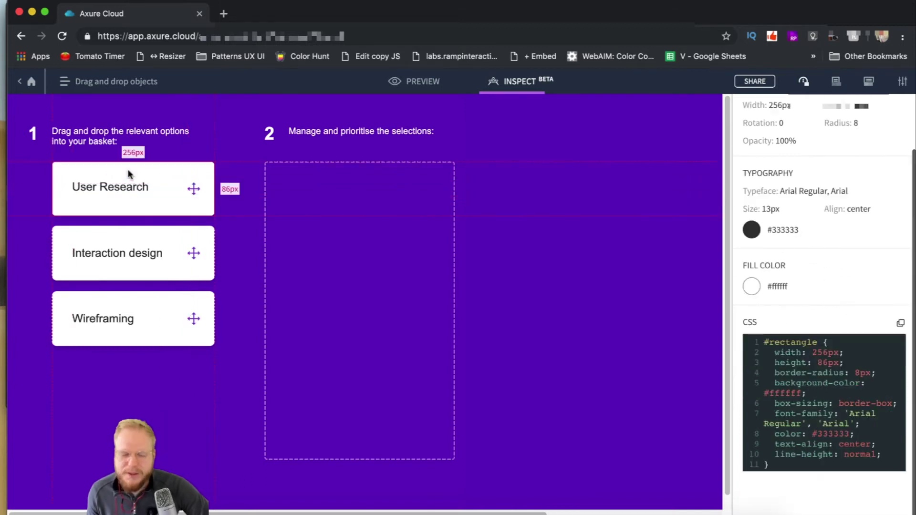
left_click(33, 132)
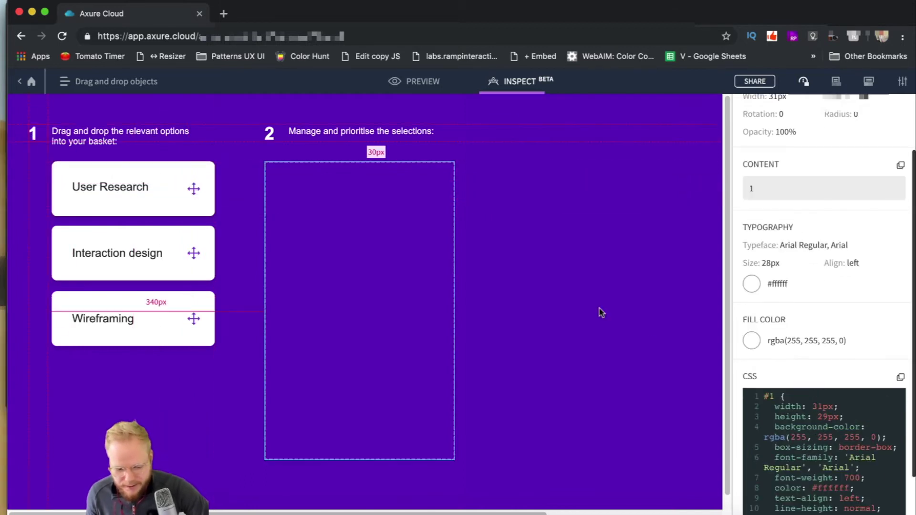
left_click(646, 339)
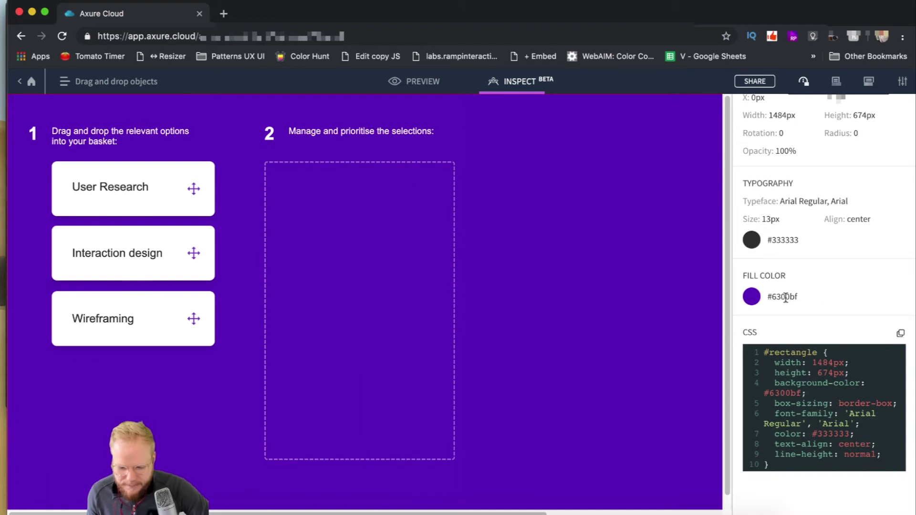
Step: Review the background CSS, inspect the dashed drop zone, and download the arrows icon asset
scroll(782, 396, "up", 2)
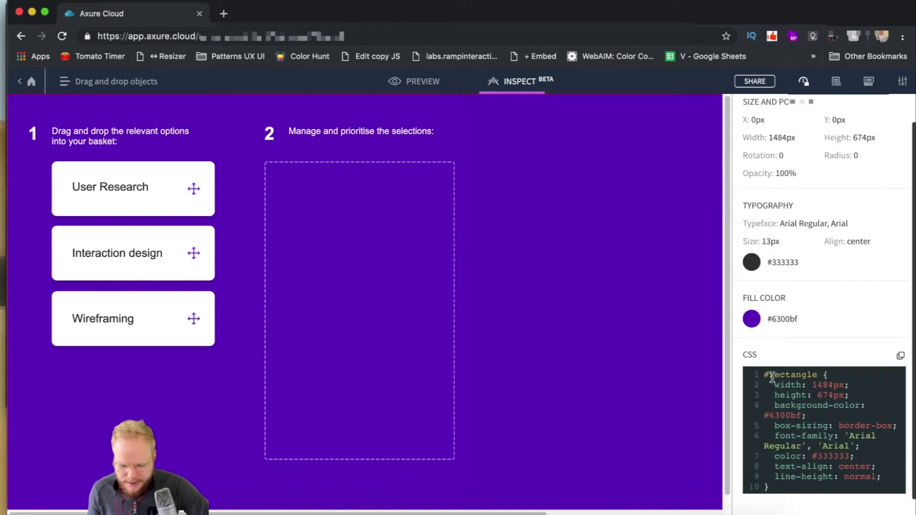
left_click_drag(764, 373, 748, 344)
left_click(824, 330)
scroll(824, 324, "up", 2)
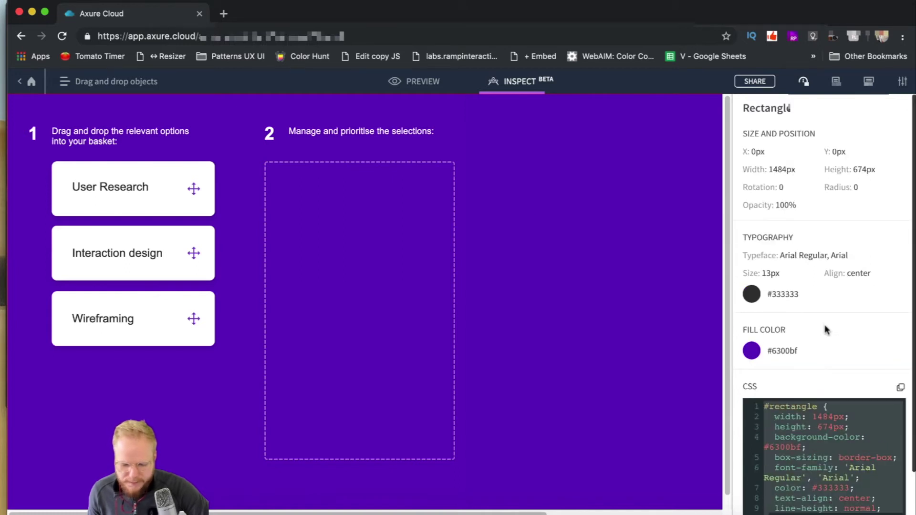
left_click(338, 180)
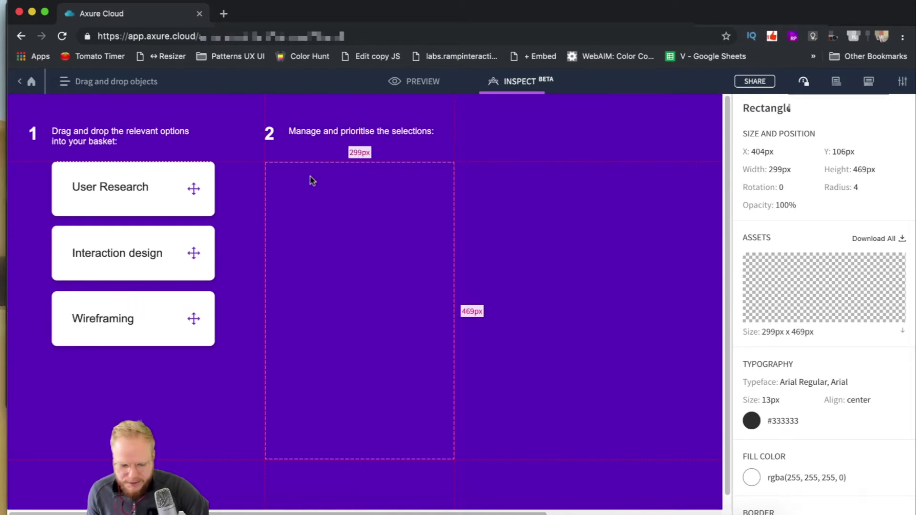
left_click(193, 189)
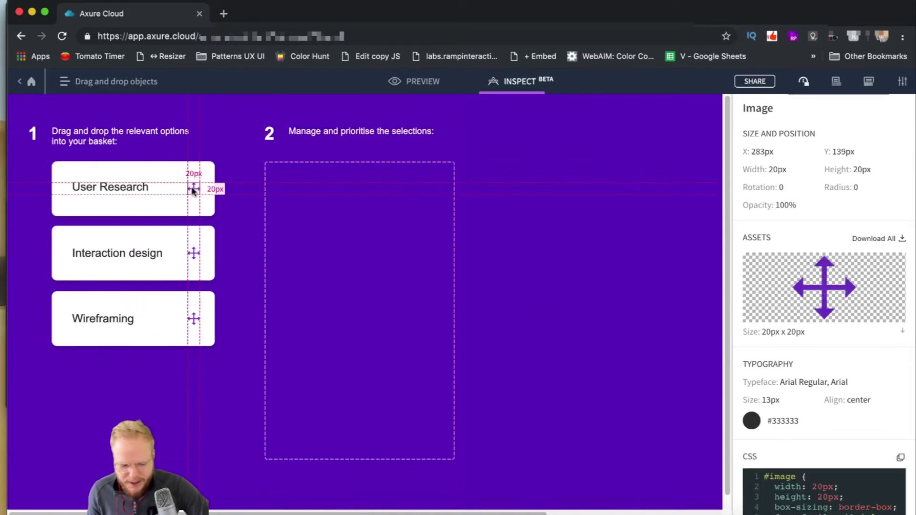
left_click(886, 243)
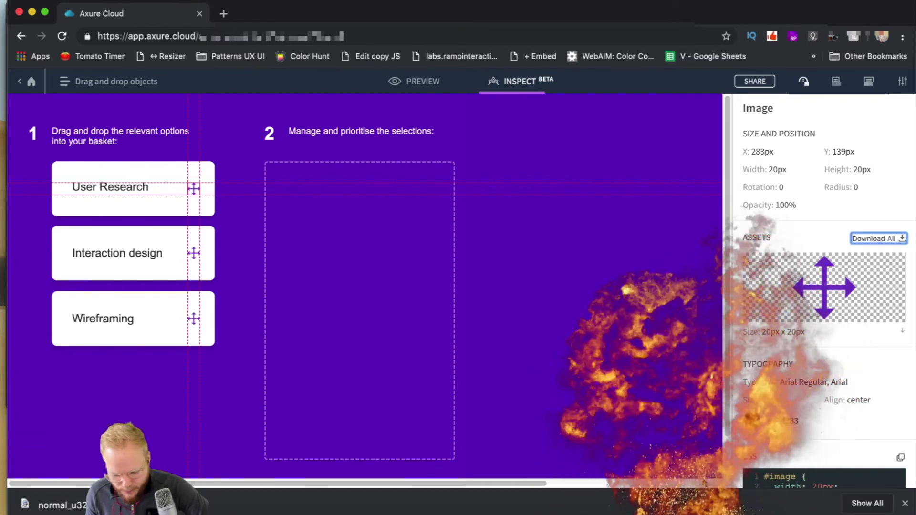
left_click(905, 504)
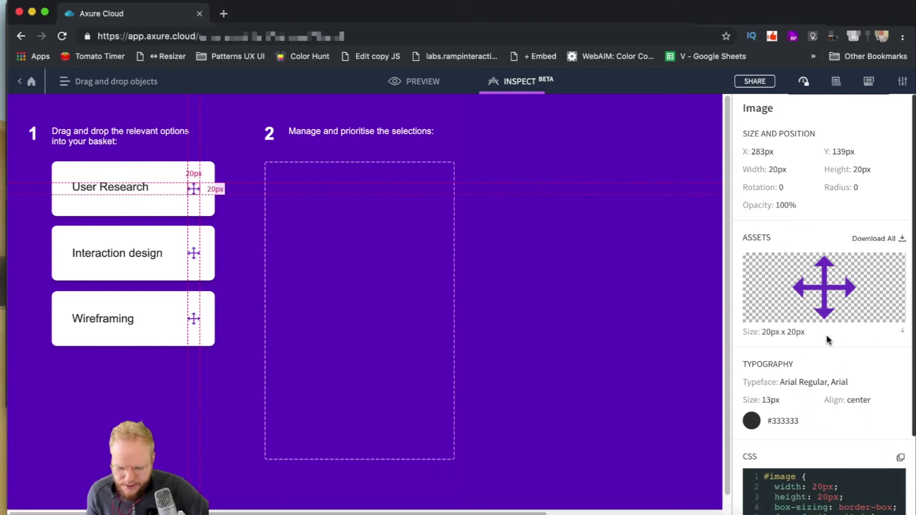
Step: In Preview, drop the User Research card into the basket, then inspect it there
scroll(823, 342, "down", 3)
scroll(819, 310, "up", 5)
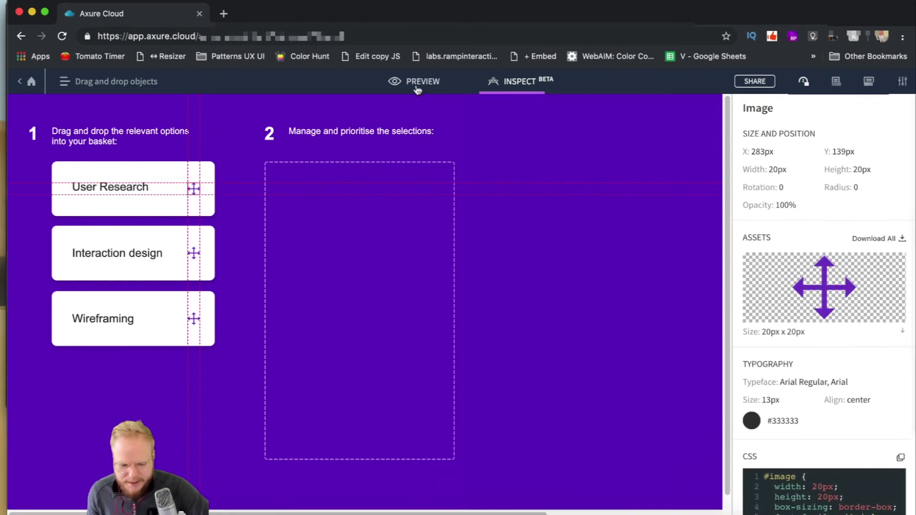
left_click(420, 82)
left_click_drag(148, 182, 377, 195)
left_click(518, 82)
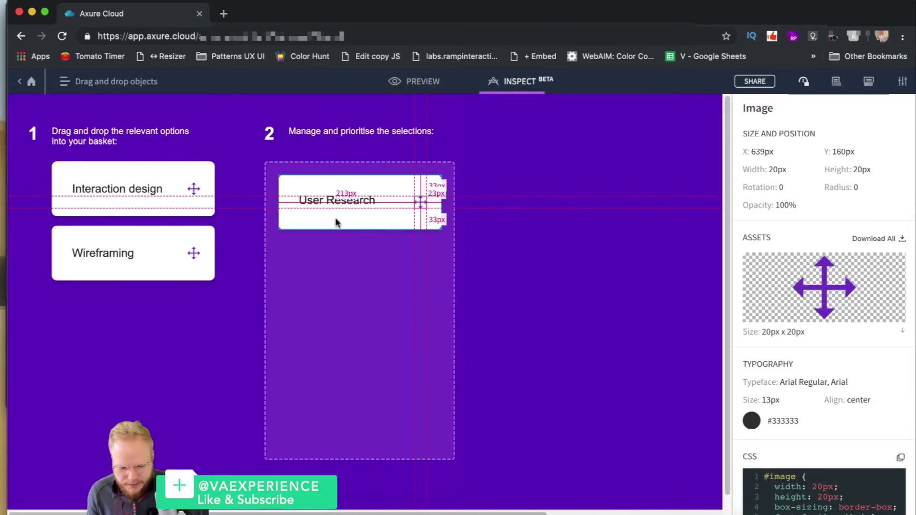
left_click(368, 215)
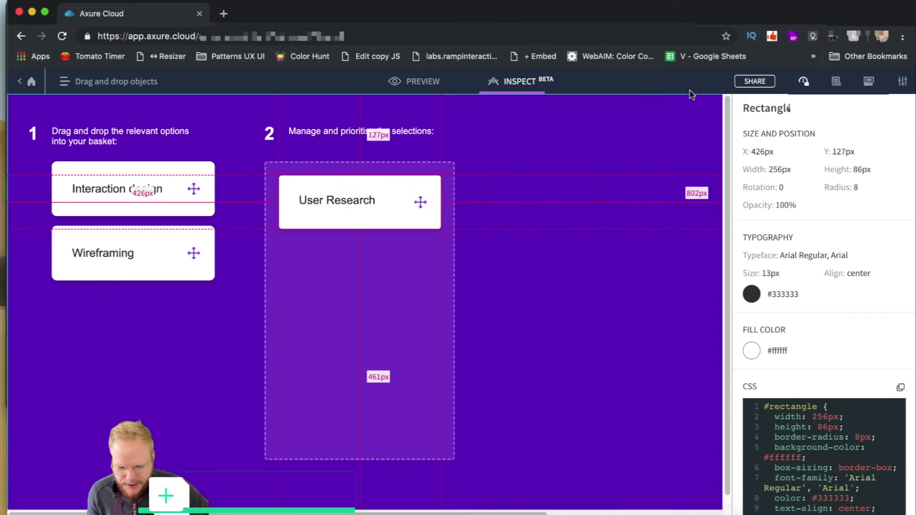
Step: Show the page notes, then in Preview drag the User Research card up and right
left_click(803, 82)
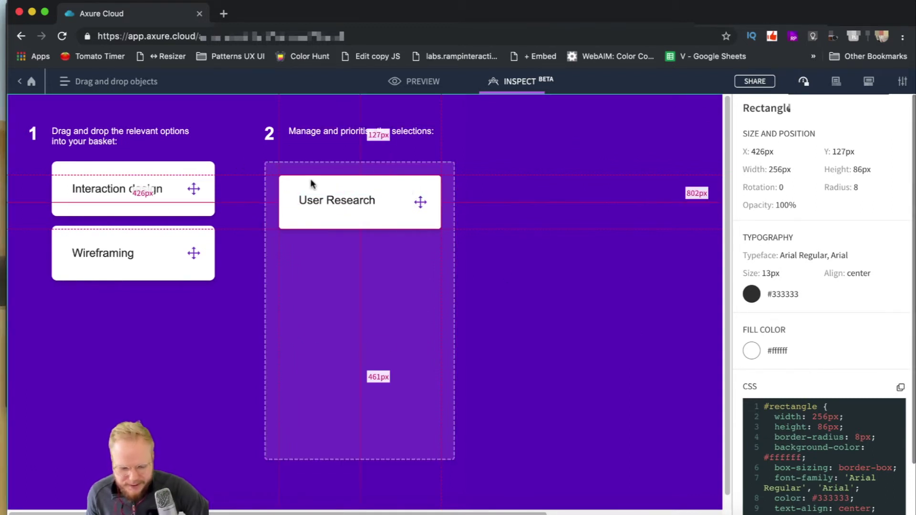
left_click(416, 81)
right_click(336, 184)
left_click_drag(336, 184, 408, 160)
Step: Inspect the moved card and its label: X 569px, Y 116px, 141×29px, 18px Arial
left_click(522, 82)
left_click(435, 181)
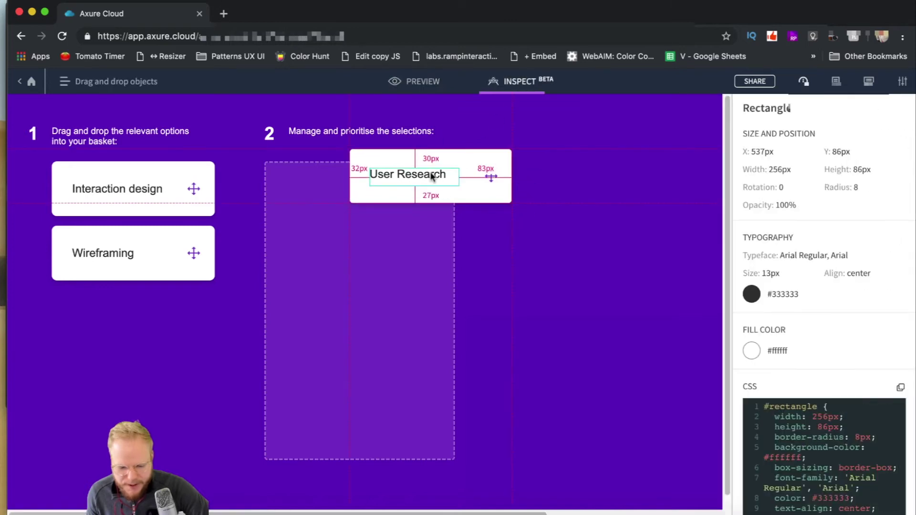
scroll(763, 253, "down", 2)
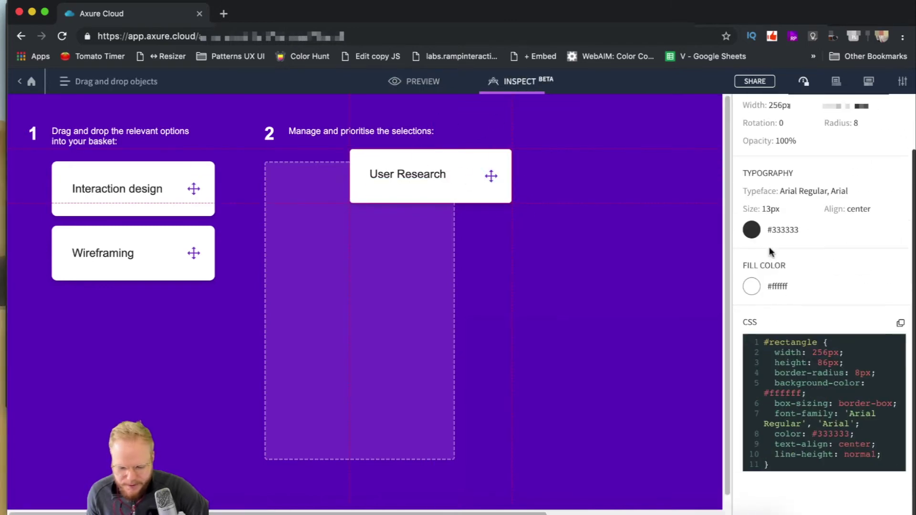
scroll(776, 270, "up", 2)
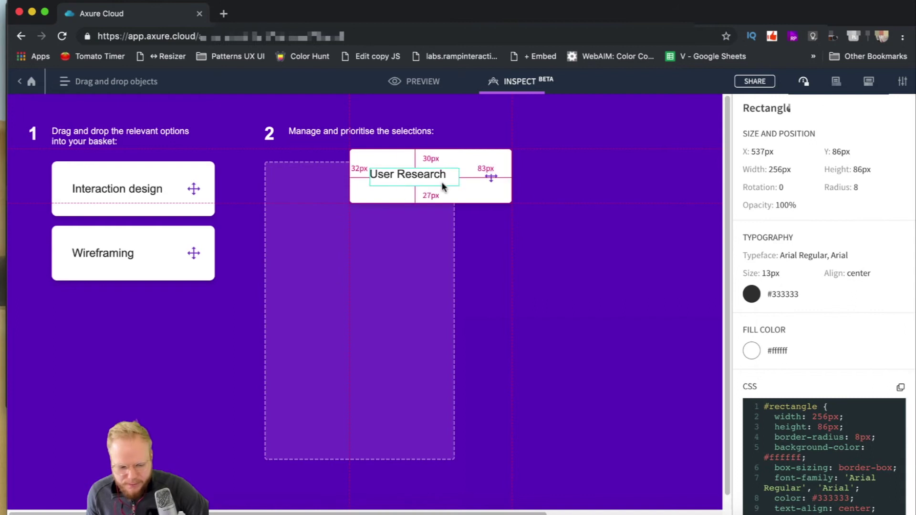
left_click(382, 217)
left_click(399, 185)
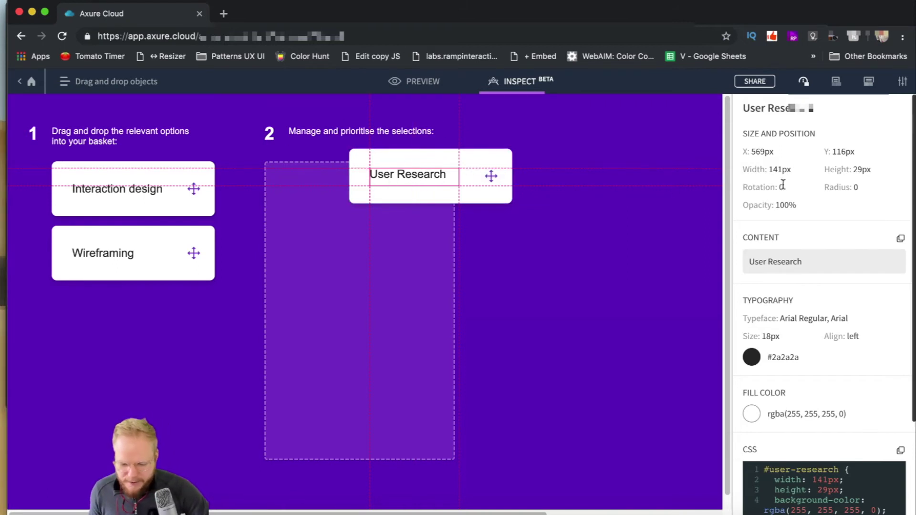
Step: Copy the User Research label's CSS to the clipboard
scroll(811, 310, "down", 1)
triple_click(814, 252)
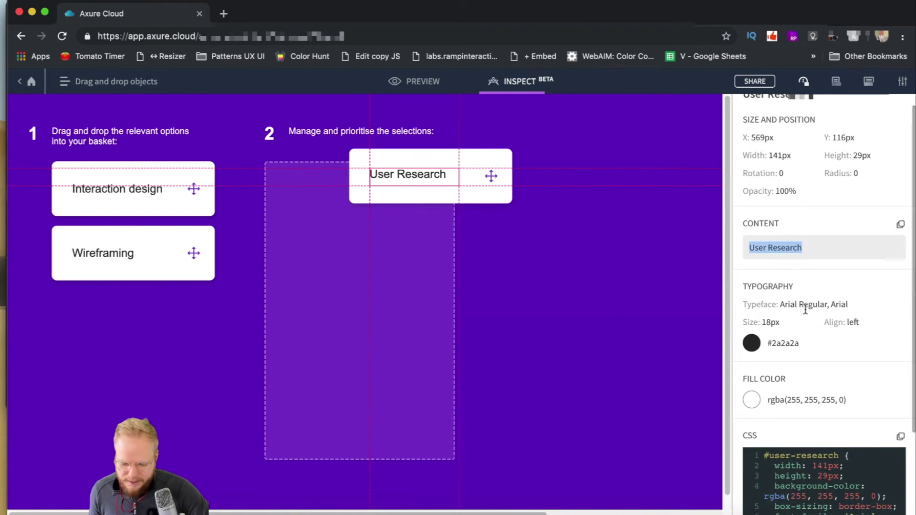
left_click(783, 304)
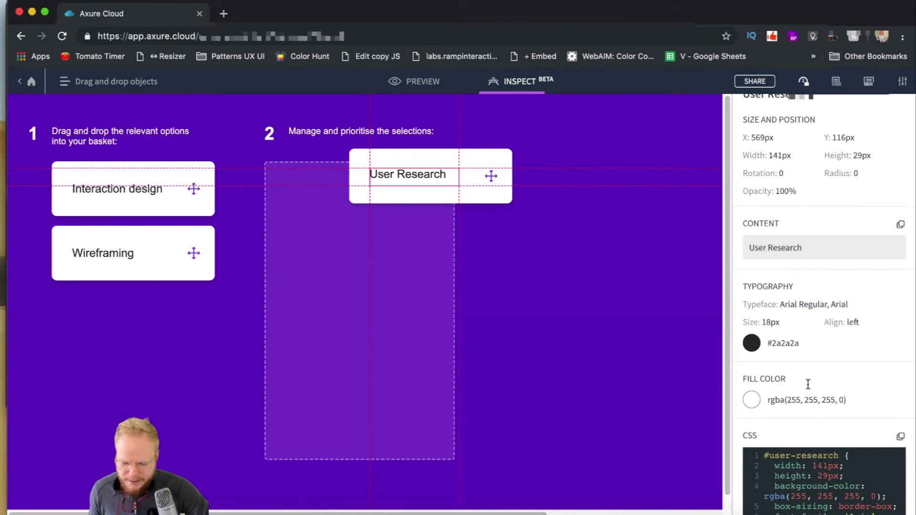
scroll(811, 409, "down", 3)
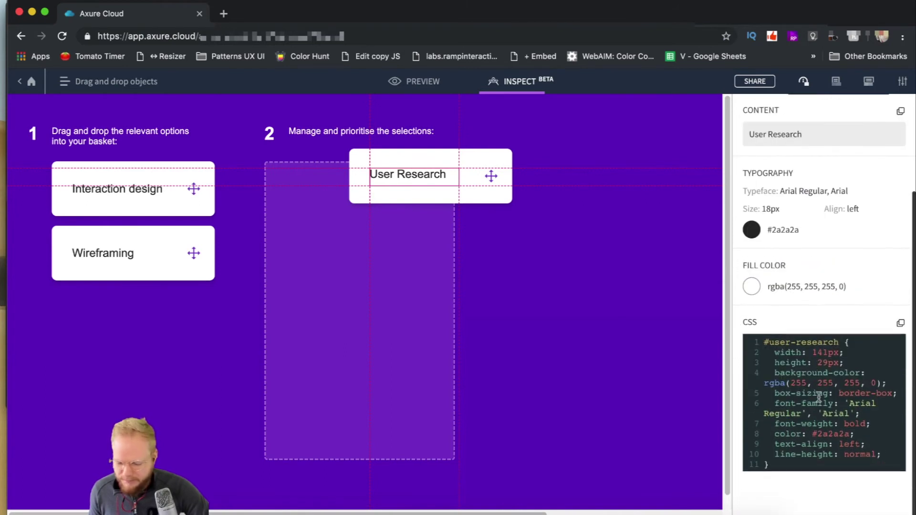
left_click(899, 327)
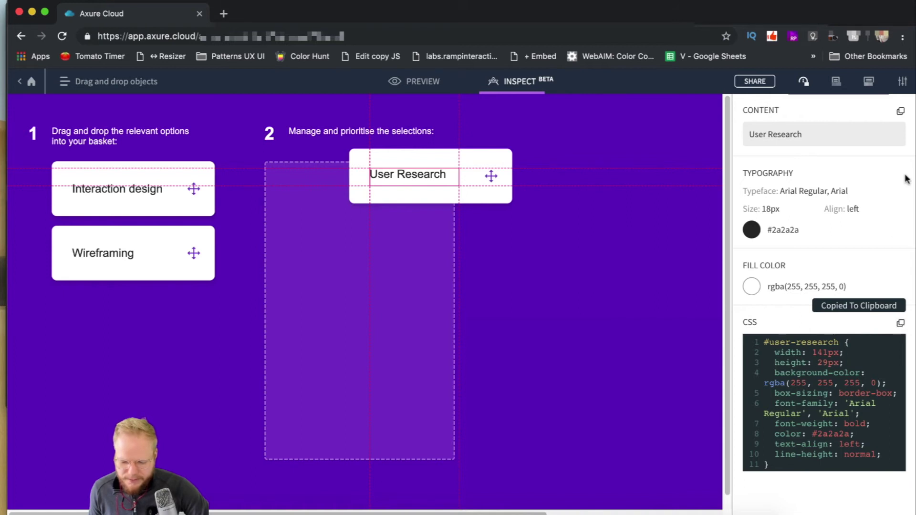
Step: Glance at the Comments panel and view options, then return to the card's specs
left_click(868, 81)
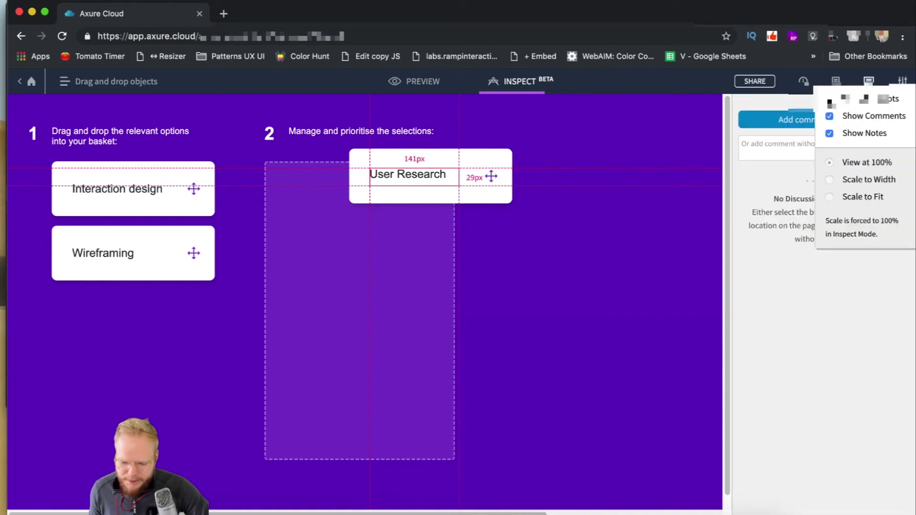
left_click(429, 159)
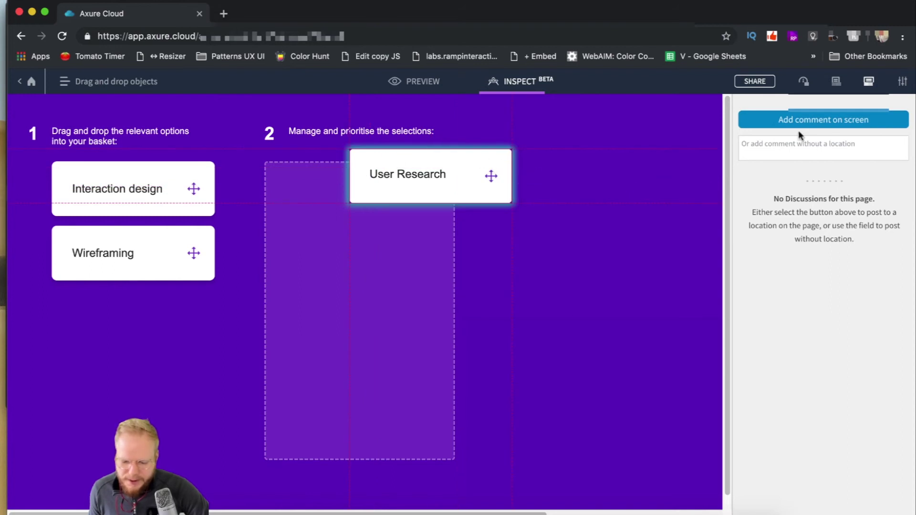
left_click(897, 81)
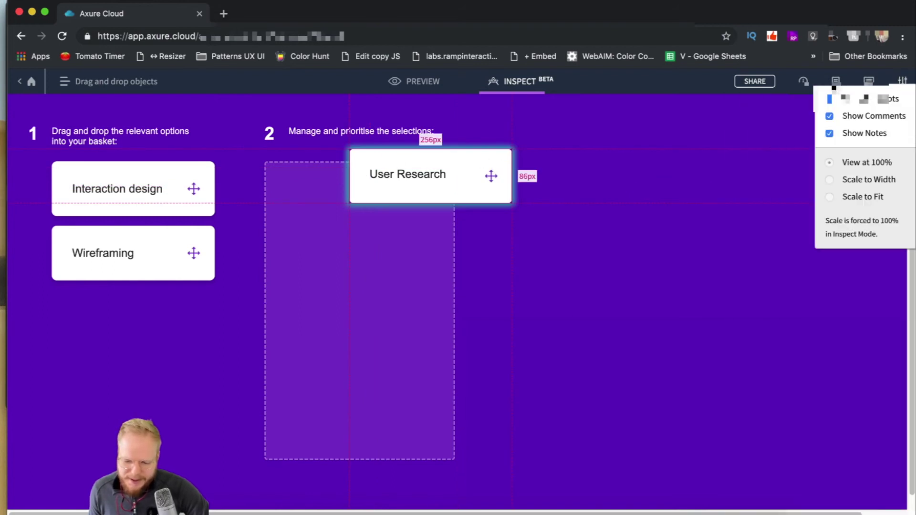
left_click(803, 82)
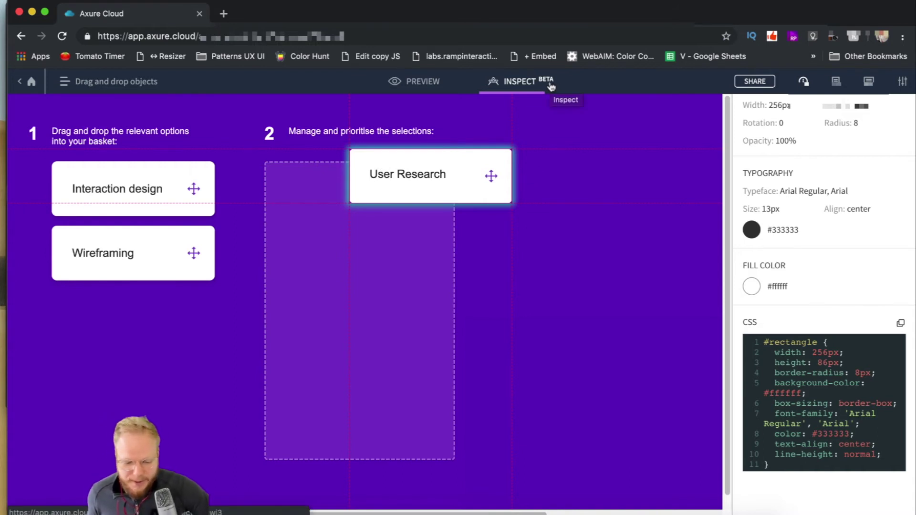
Step: Inspect the Scrolling page's Ozymandias title, poem paragraph and background image
left_click(414, 85)
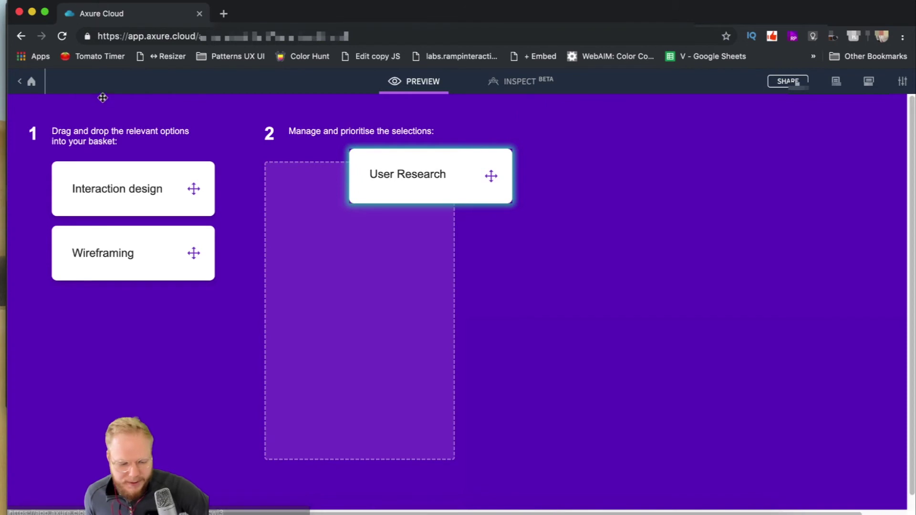
left_click(31, 82)
left_click(526, 283)
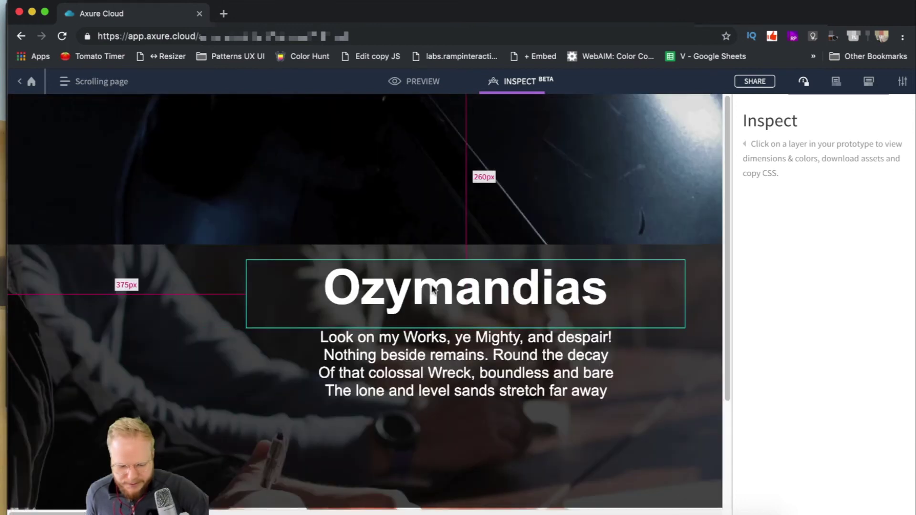
left_click(465, 289)
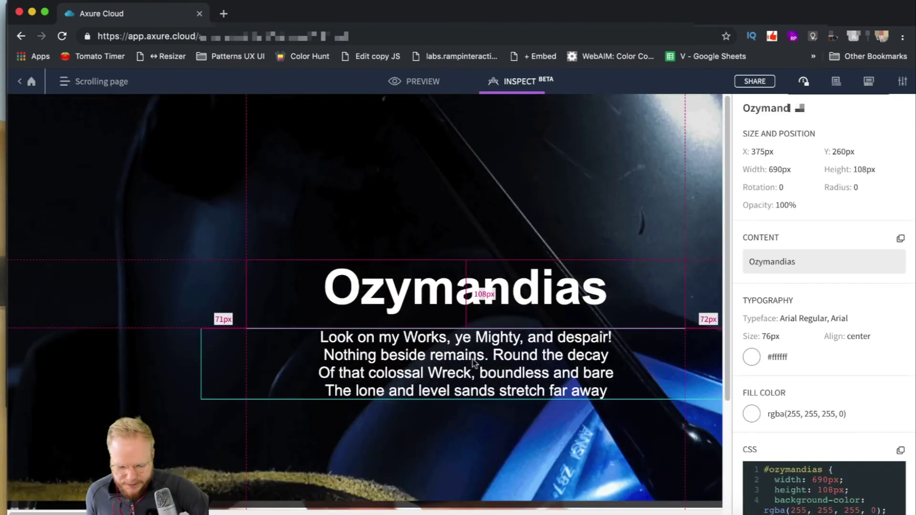
left_click(472, 359)
scroll(481, 334, "down", 1)
left_click(452, 196)
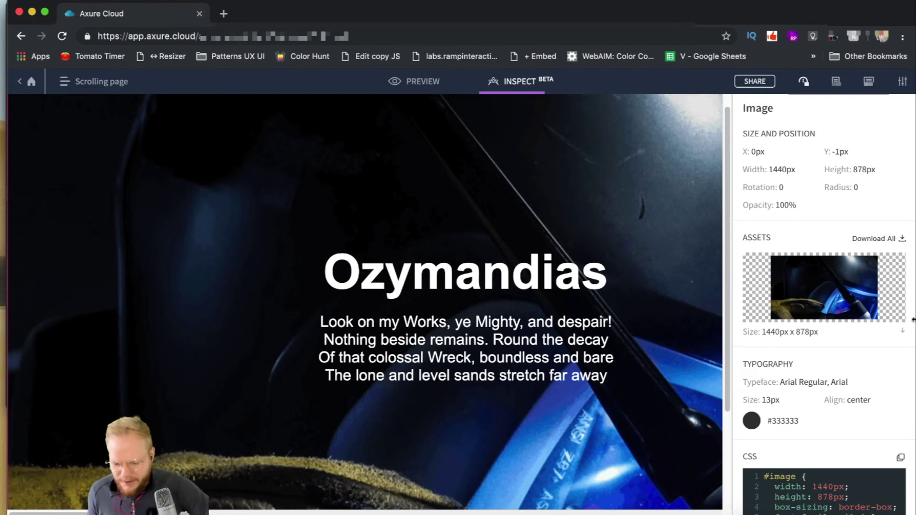
left_click(482, 273)
left_click(472, 351)
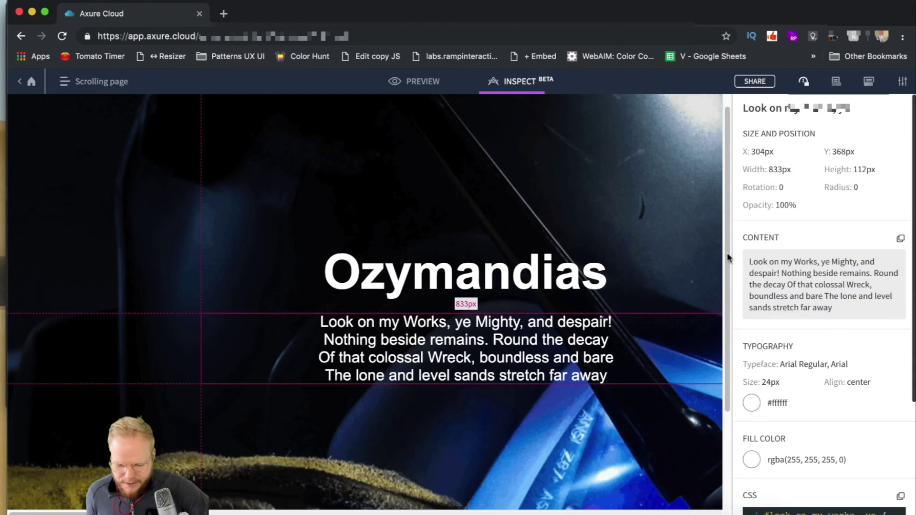
left_click(477, 269)
left_click(496, 210)
left_click(501, 257)
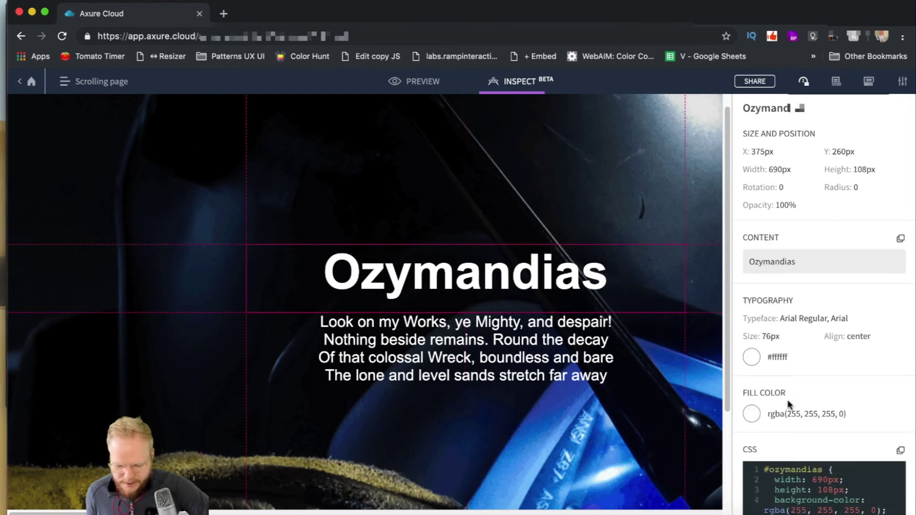
Step: Select the Ozymandias title's CSS code, then go back to the project overview
scroll(789, 410, "down", 5)
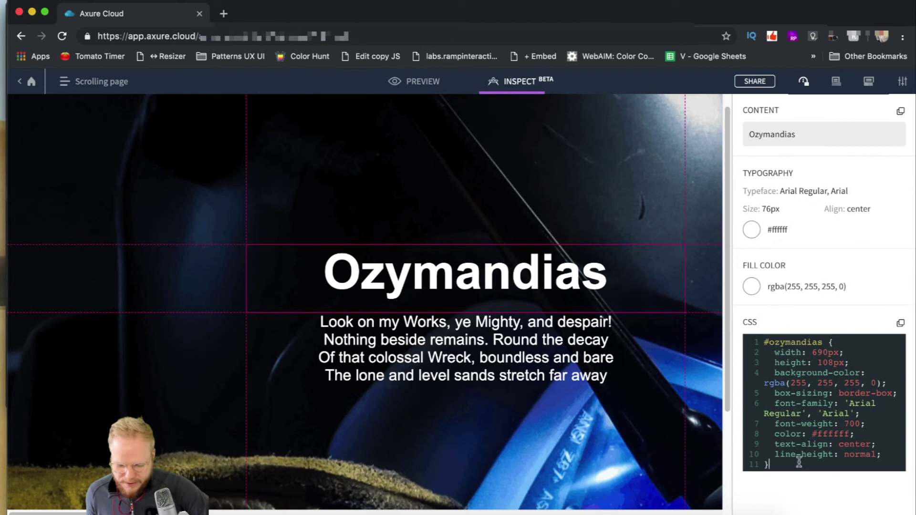
left_click_drag(801, 462, 732, 321)
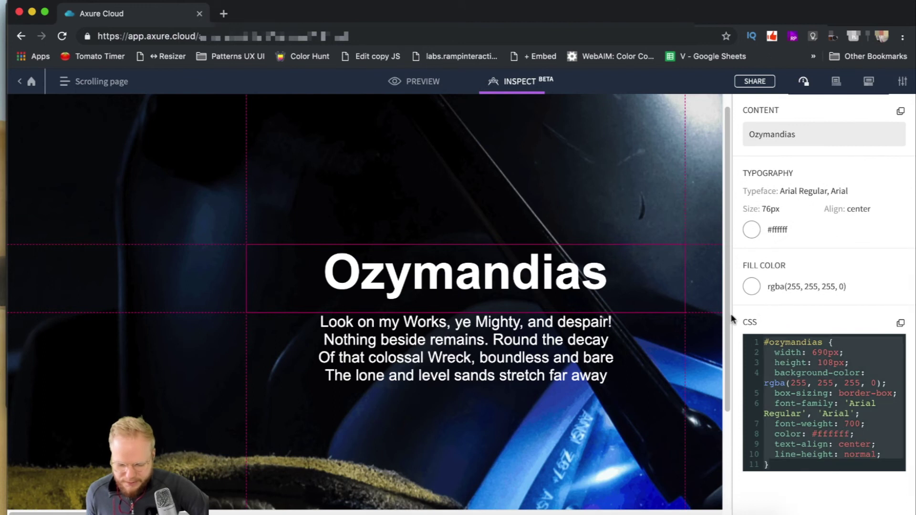
left_click(771, 342)
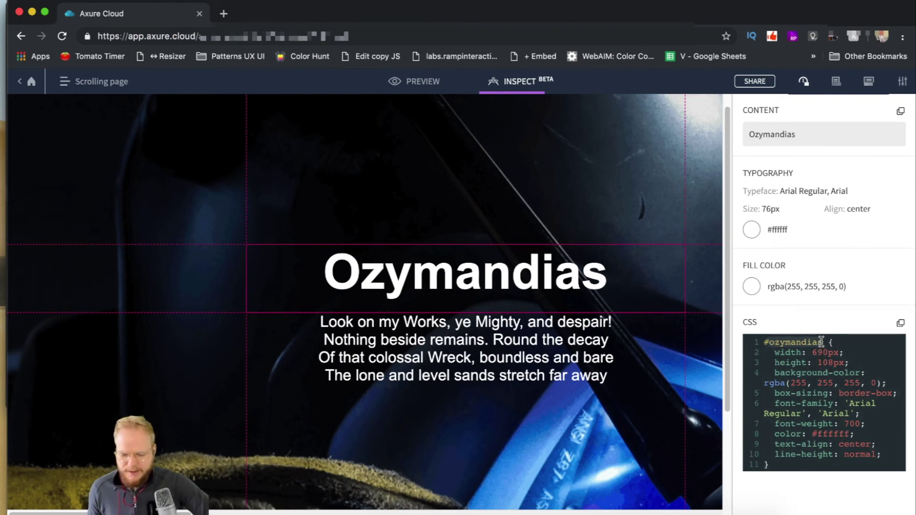
left_click(823, 393)
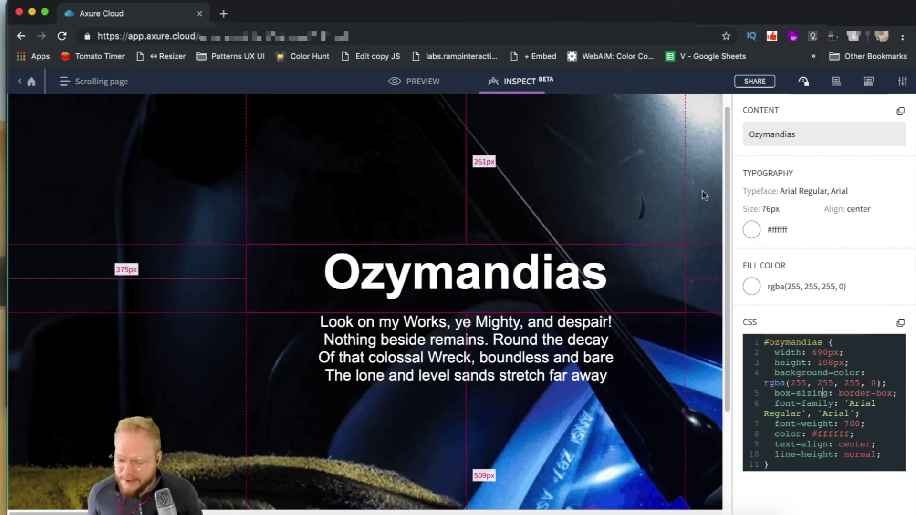
left_click(70, 91)
left_click(70, 85)
left_click(31, 81)
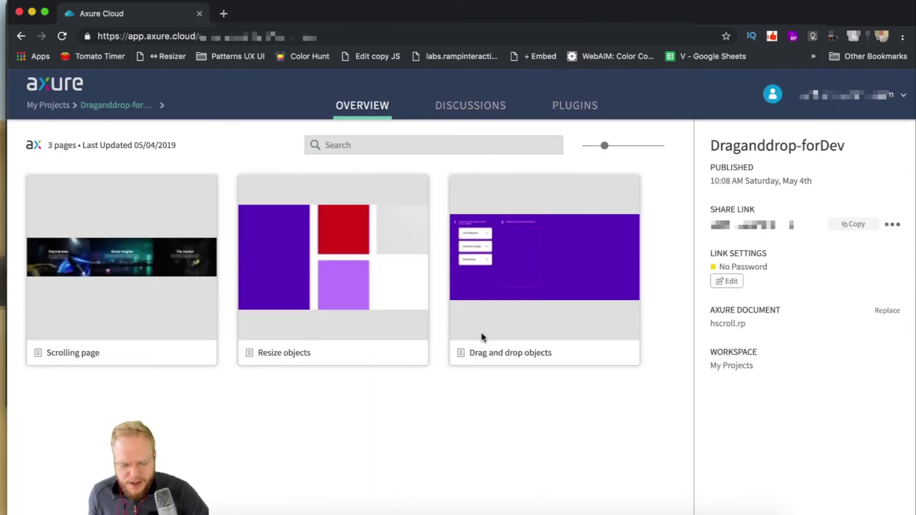
Step: Move Draganddrop-forDev from My Projects into the Personal workspace and view its project list
mouse_move(145, 260)
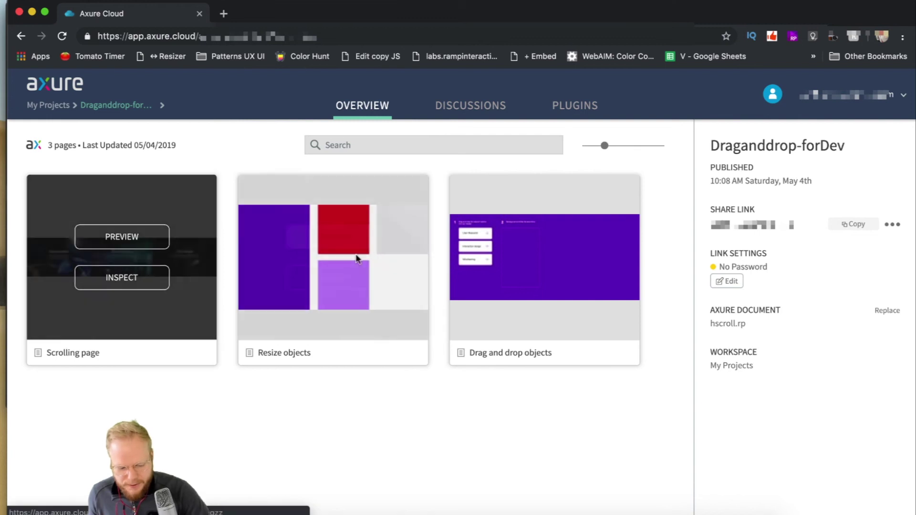
mouse_move(314, 203)
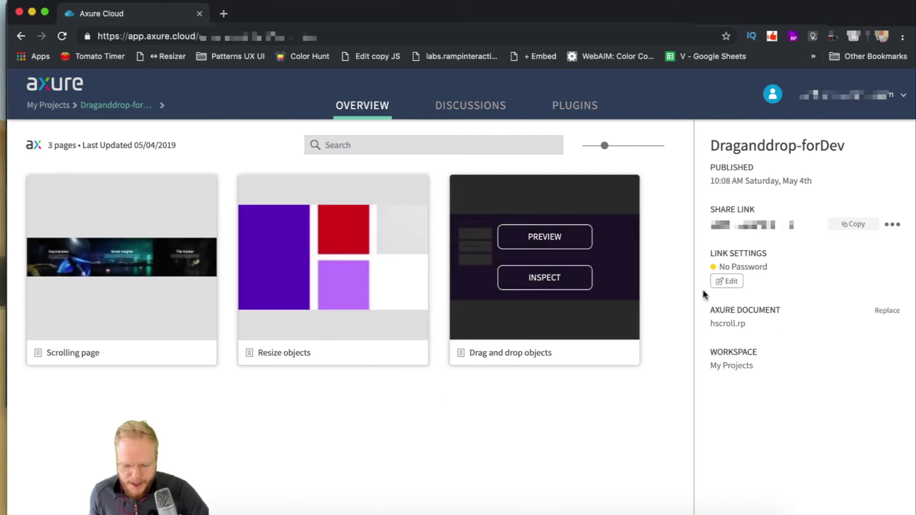
left_click(731, 366)
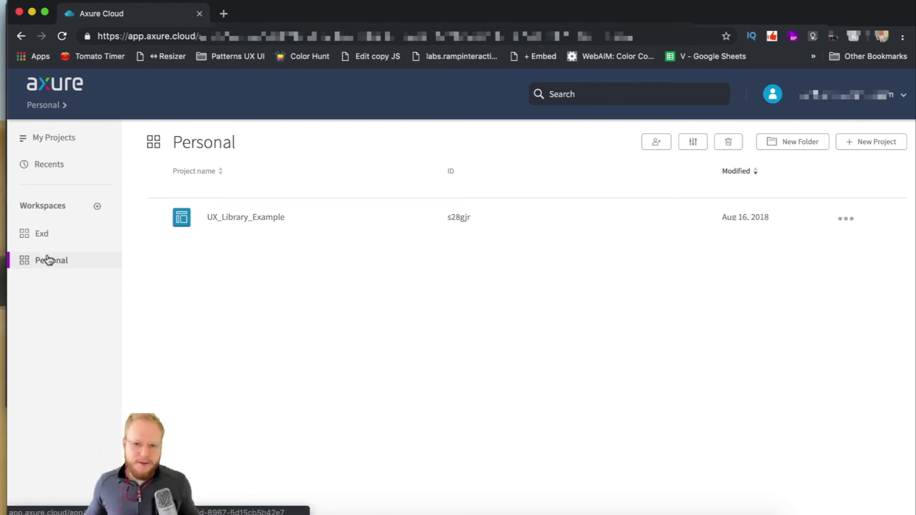
left_click(59, 139)
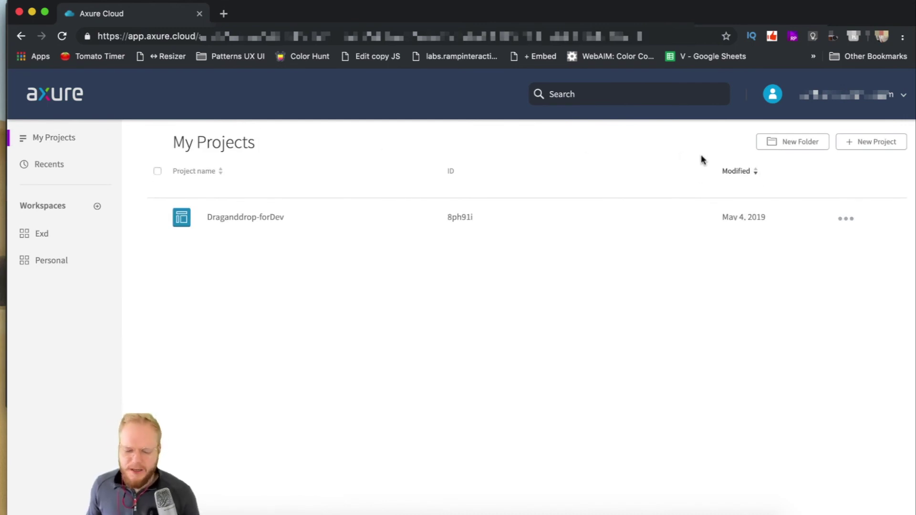
left_click(157, 218)
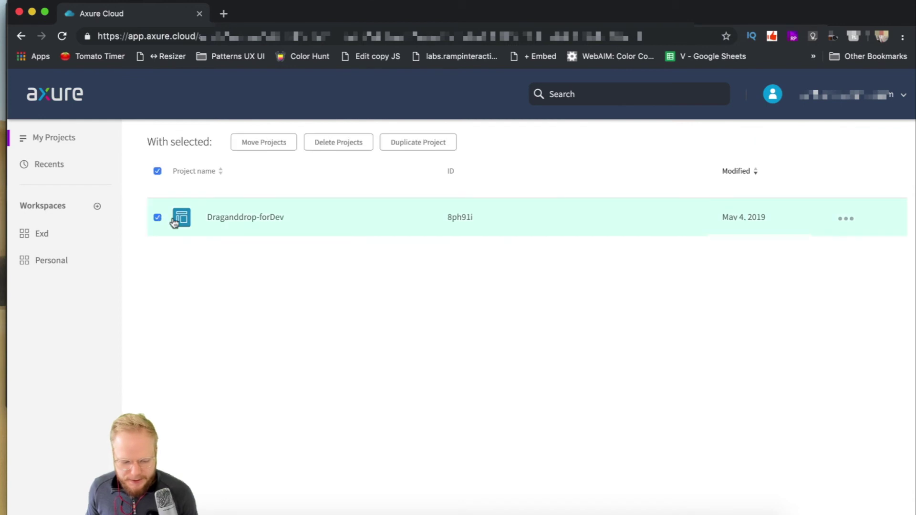
left_click(286, 145)
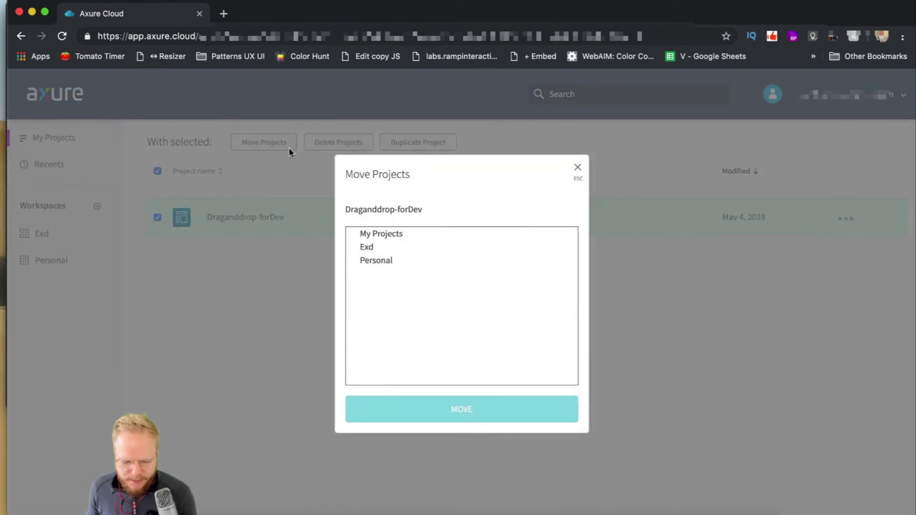
left_click(380, 263)
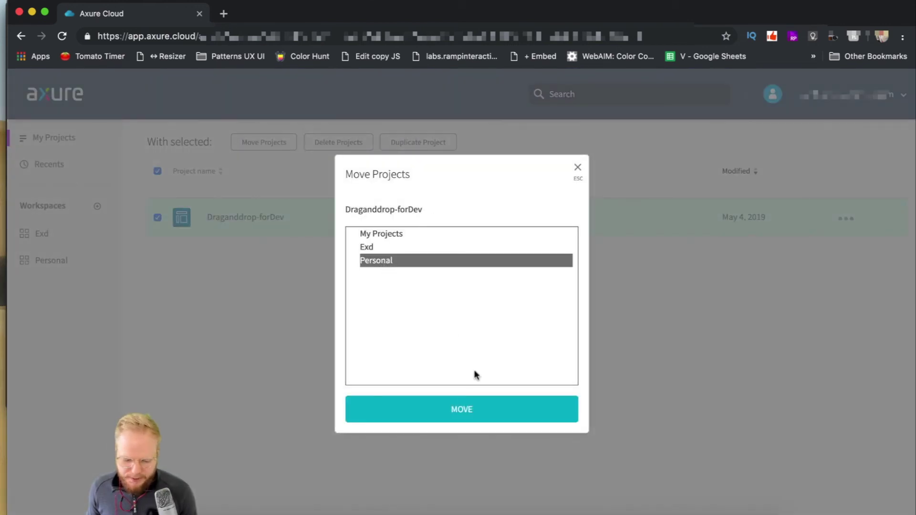
left_click(464, 409)
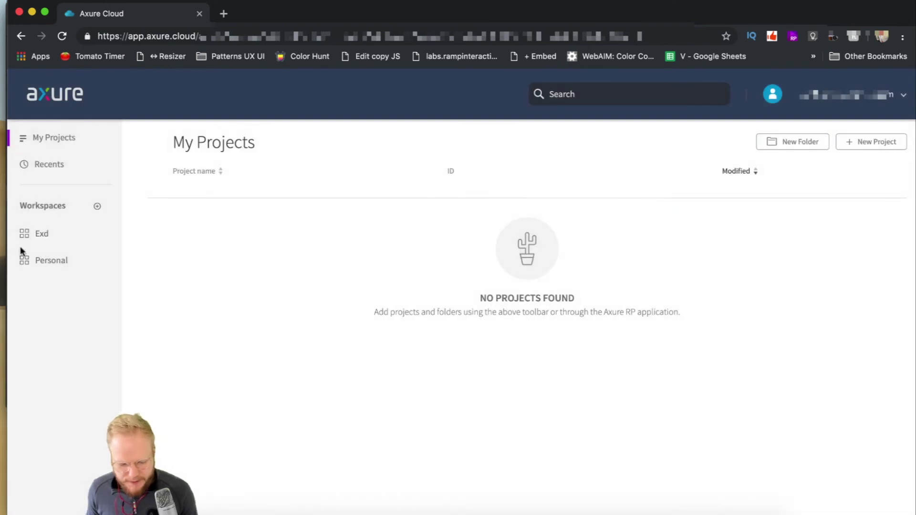
left_click(47, 261)
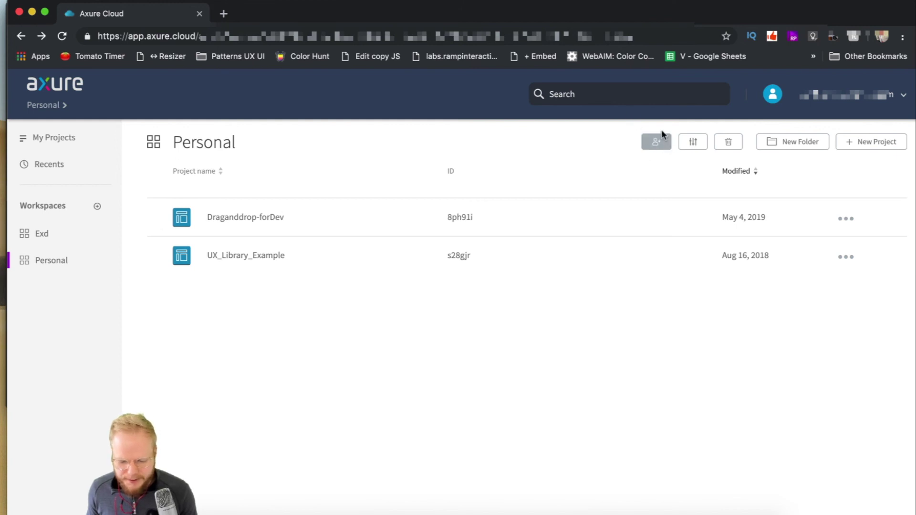
Step: Open Invite Users for the Personal workspace and enter the developer's e-mail address
left_click(662, 146)
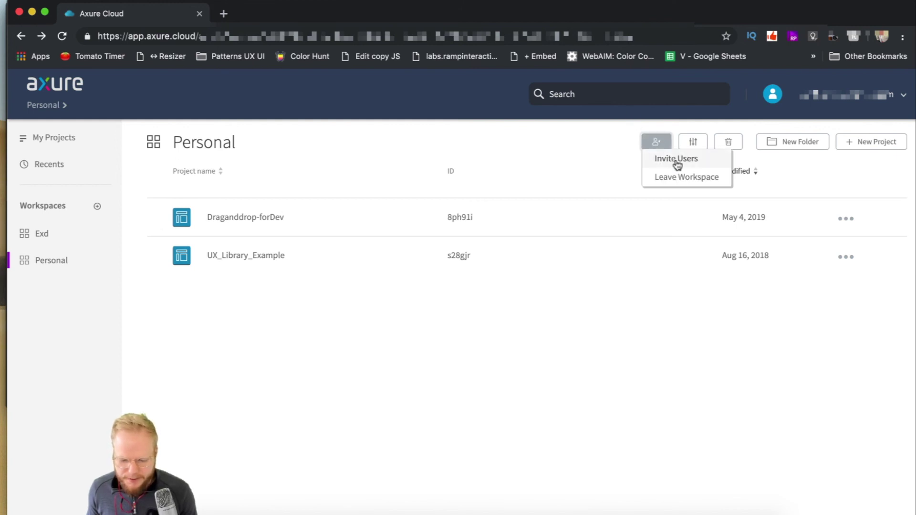
left_click(677, 162)
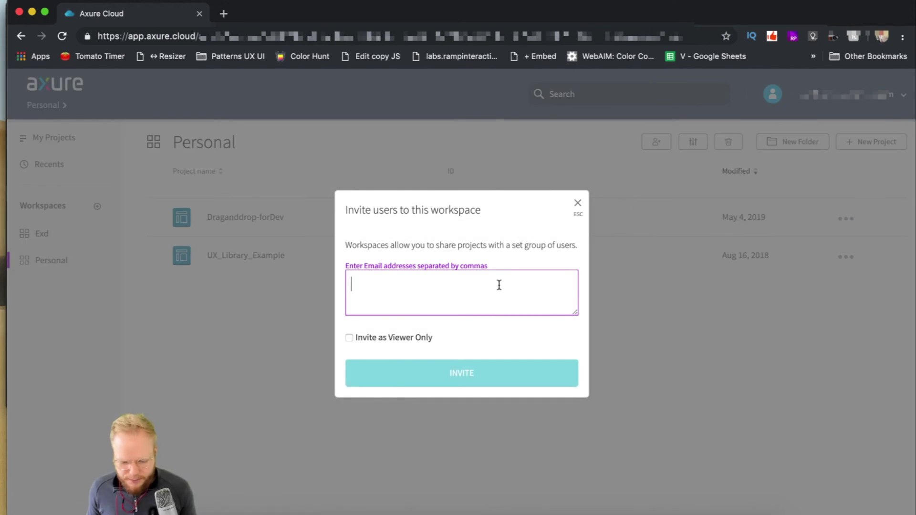
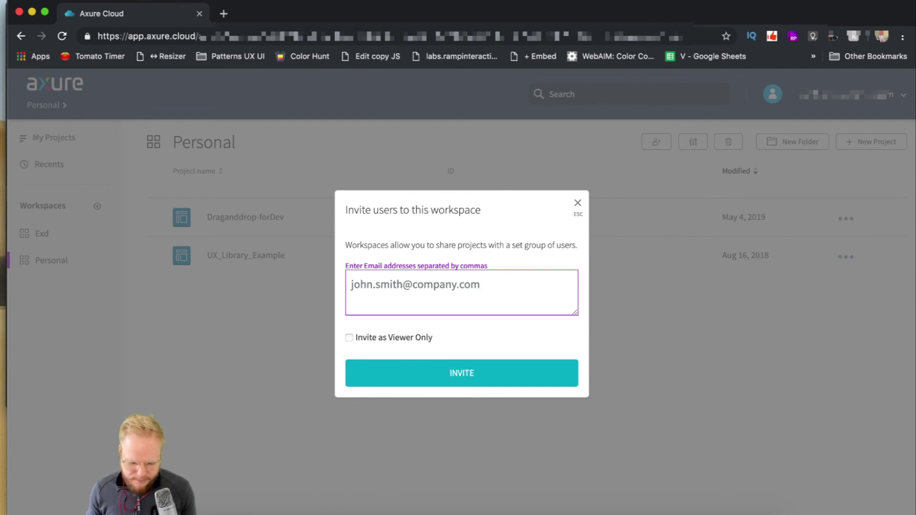